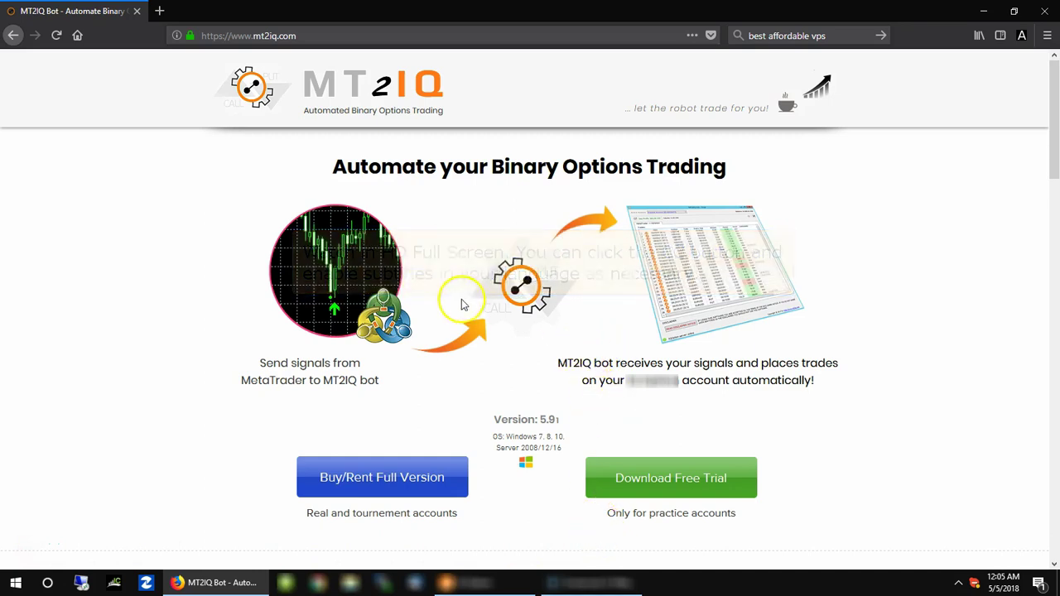
Download the free trial of MT2IQ and show mt2iq_trial.zip in its containing folder
{"action": "left_click", "coordinate": [687, 484]}
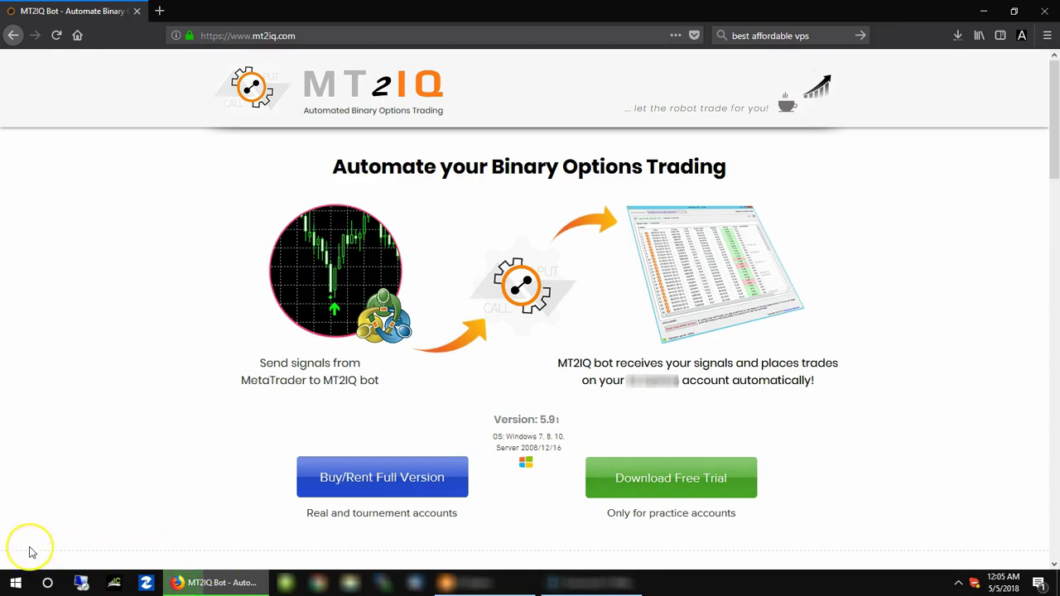
{"action": "left_click", "coordinate": [959, 39]}
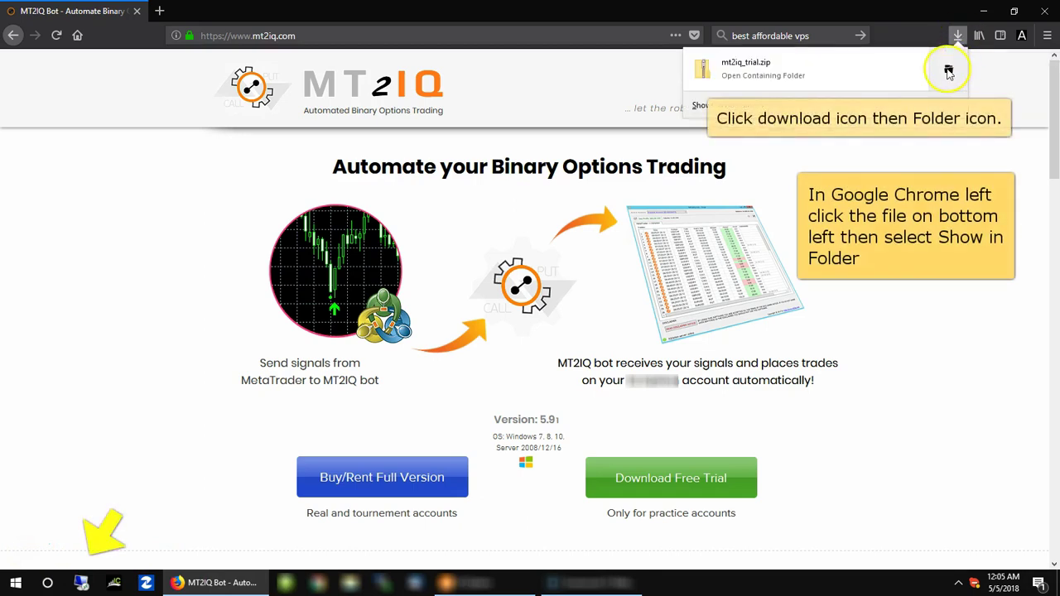
{"action": "left_click", "coordinate": [949, 69]}
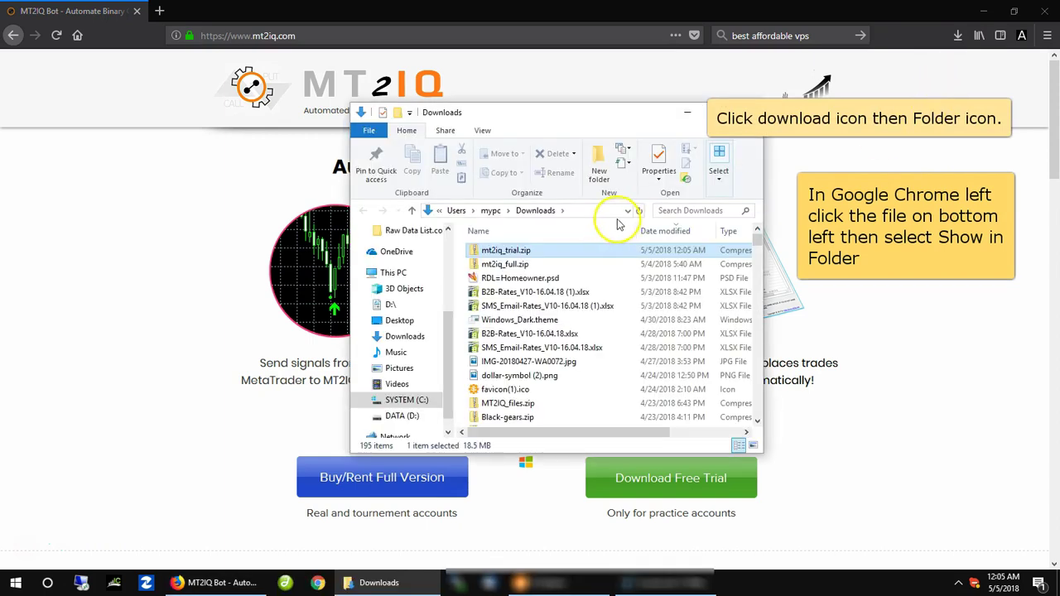
Extract all files from mt2iq_trial.zip into the mt2iq_trial folder in Downloads
{"action": "right_click", "coordinate": [522, 254]}
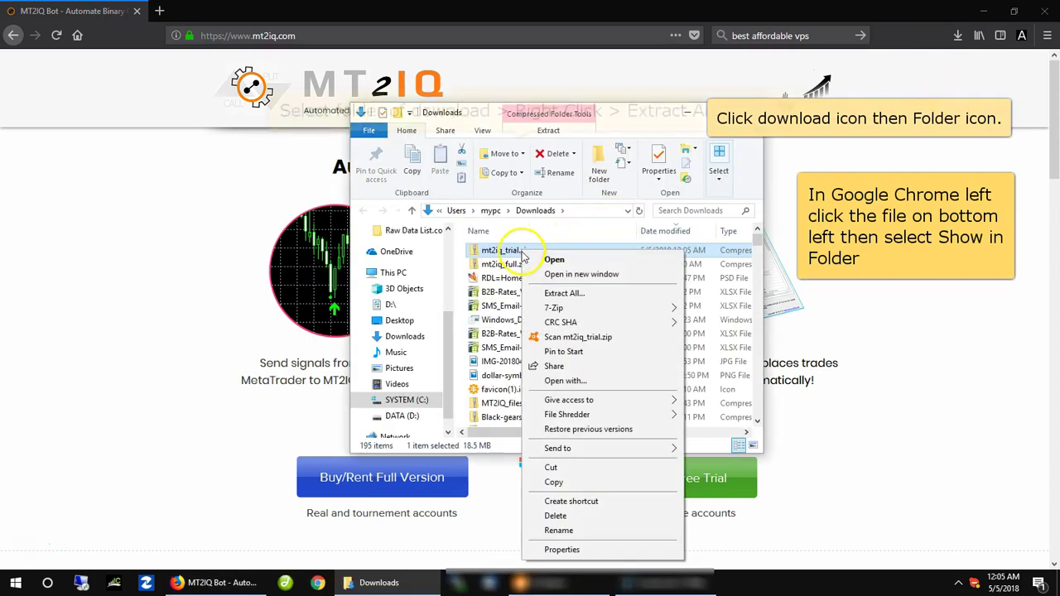
{"action": "left_click", "coordinate": [565, 294]}
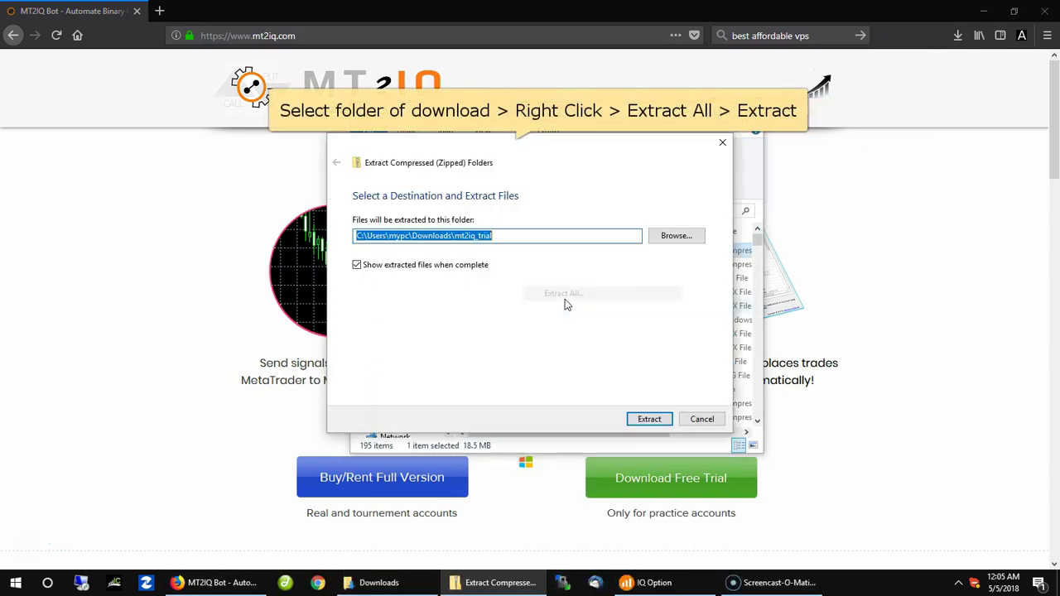
{"action": "left_click", "coordinate": [655, 426]}
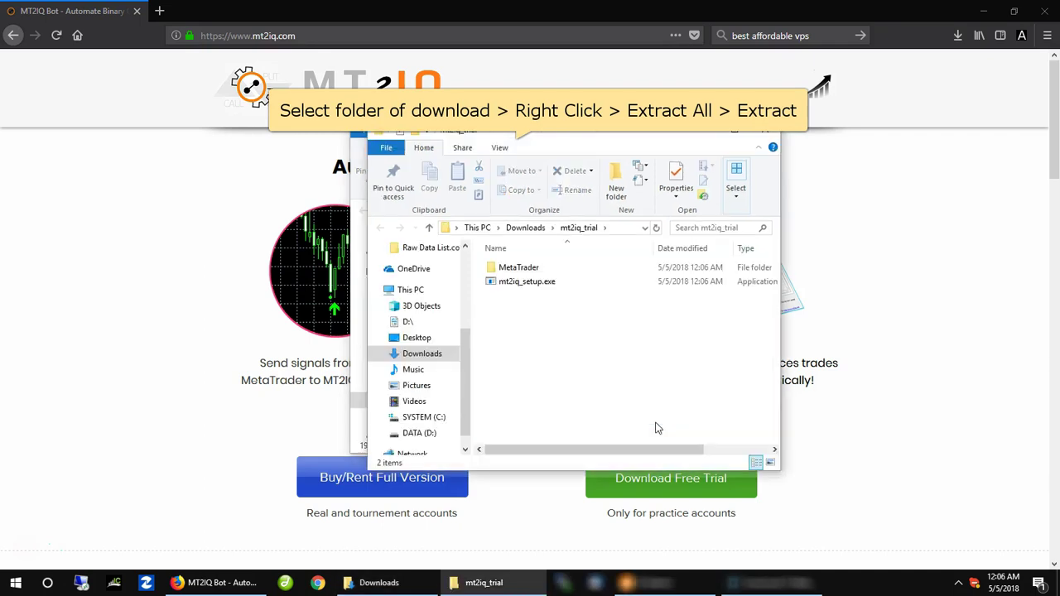
Run mt2iq_setup.exe from the extracted folder and allow it past the security warning
{"action": "left_click", "coordinate": [504, 283]}
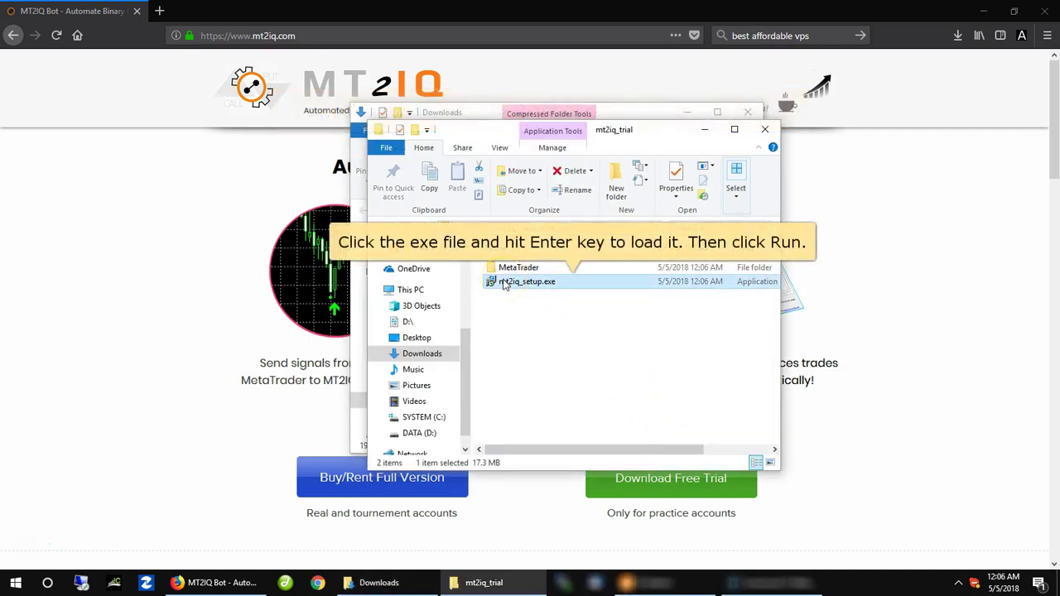
{"action": "key", "text": "Return"}
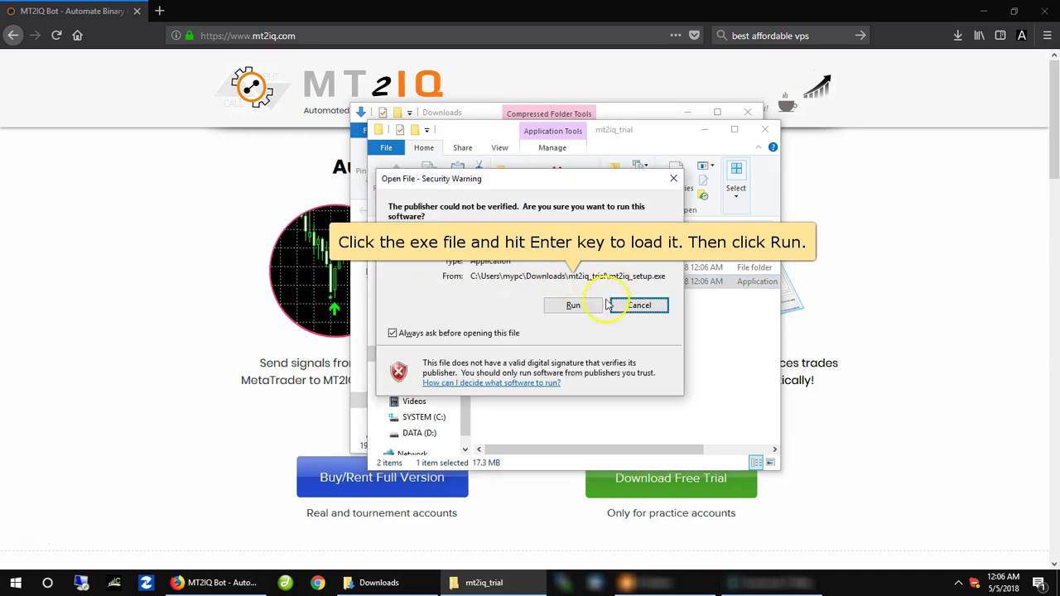
{"action": "left_click", "coordinate": [579, 306]}
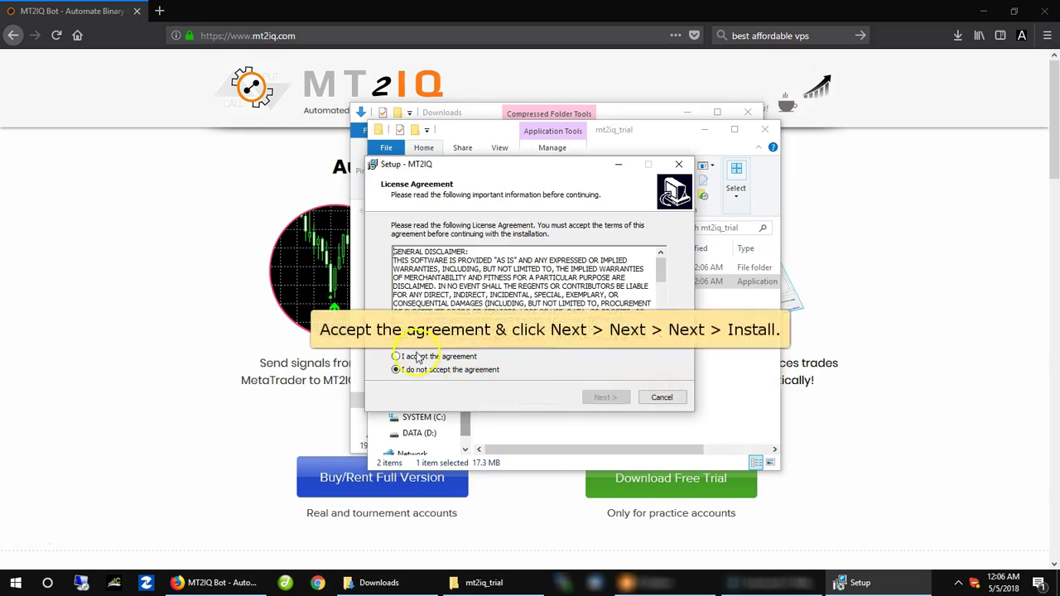
Accept the license agreement and install MT2IQ with the default folders, launching the application on completion
{"action": "left_click", "coordinate": [413, 357]}
{"action": "left_click", "coordinate": [606, 398]}
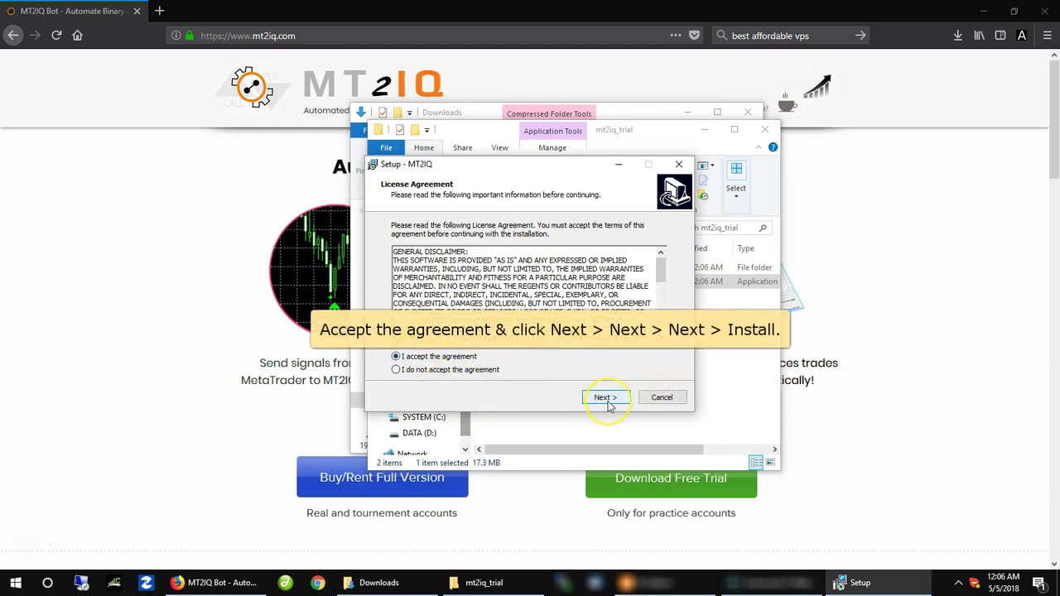
{"action": "left_click", "coordinate": [609, 401]}
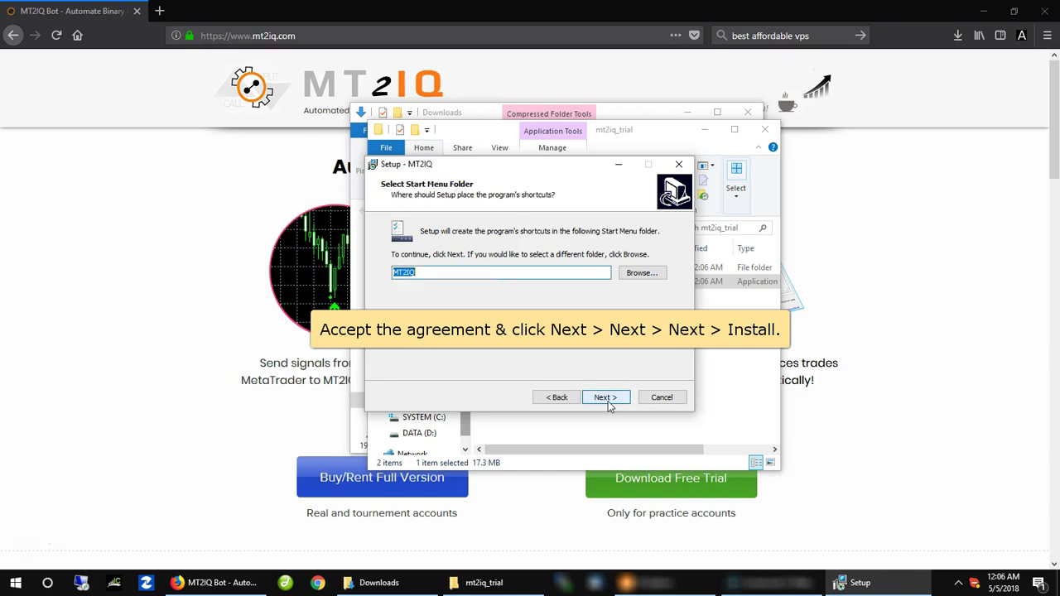
{"action": "left_click", "coordinate": [608, 401]}
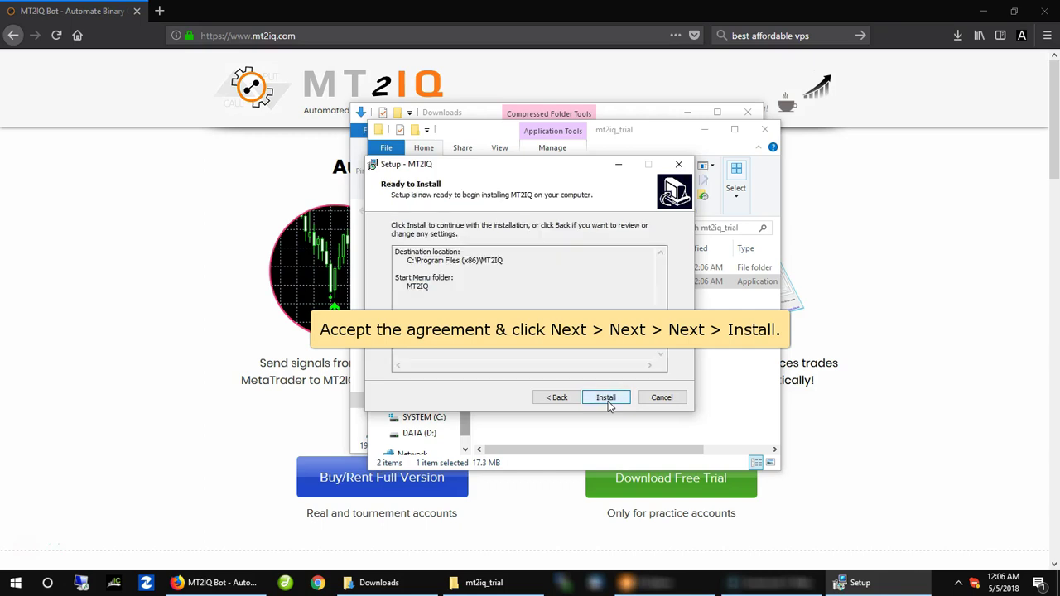
{"action": "left_click", "coordinate": [607, 401]}
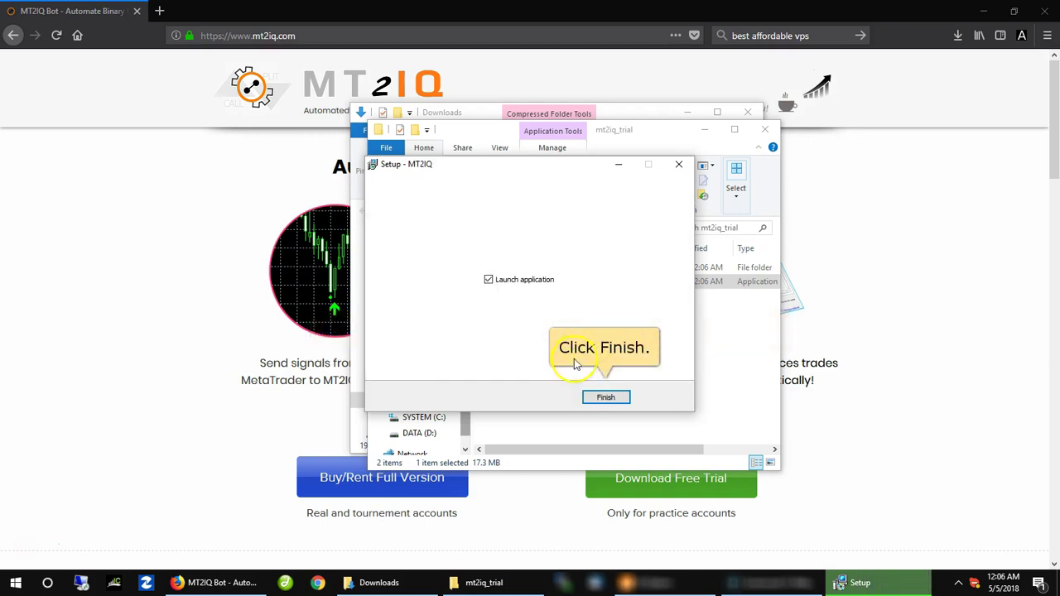
{"action": "left_click", "coordinate": [603, 400]}
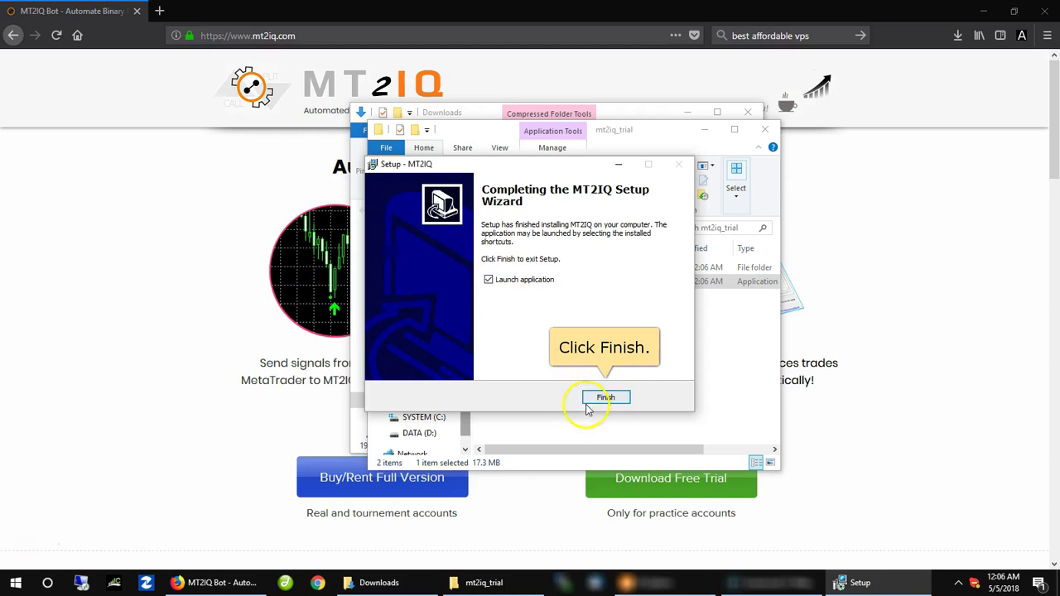
{"action": "left_click", "coordinate": [608, 400]}
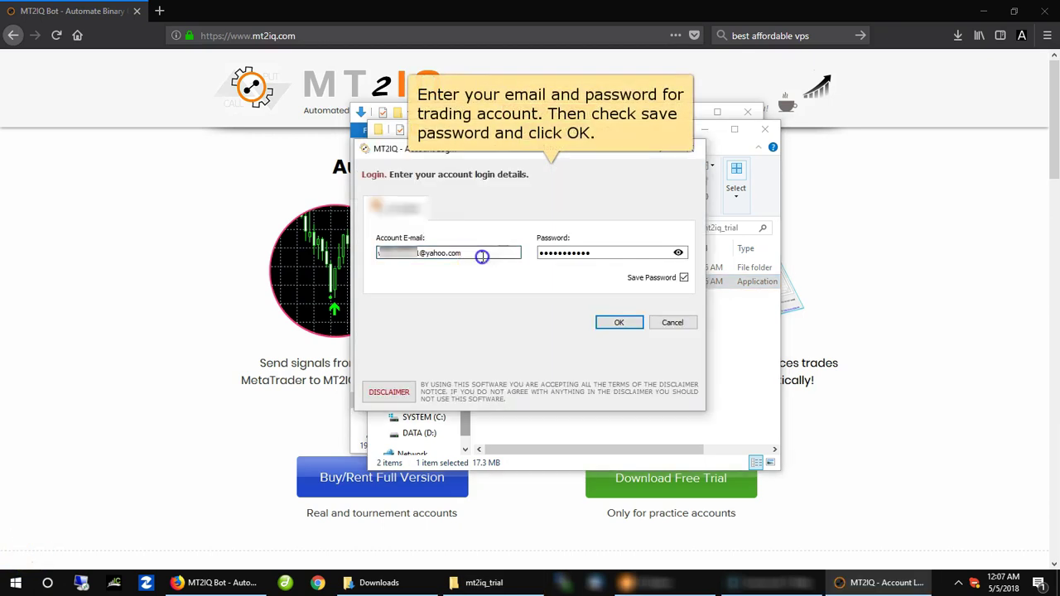
Log in to the trading account with the filled-in account e-mail and password, keeping Save Password enabled
{"action": "double_click", "coordinate": [475, 257]}
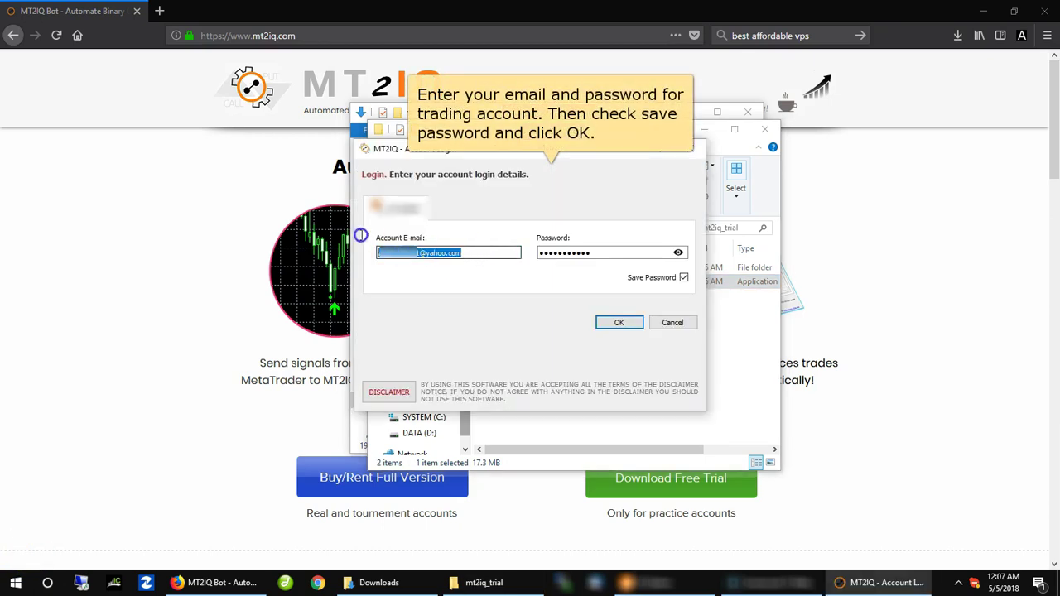
{"action": "left_click", "coordinate": [598, 248]}
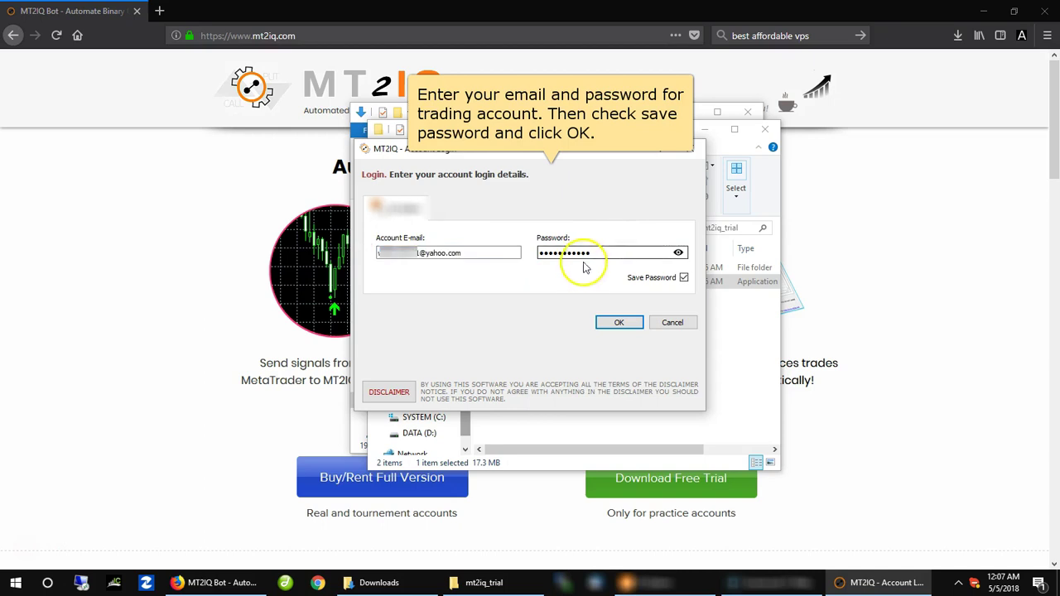
{"action": "left_click", "coordinate": [618, 324]}
{"action": "left_click", "coordinate": [684, 279]}
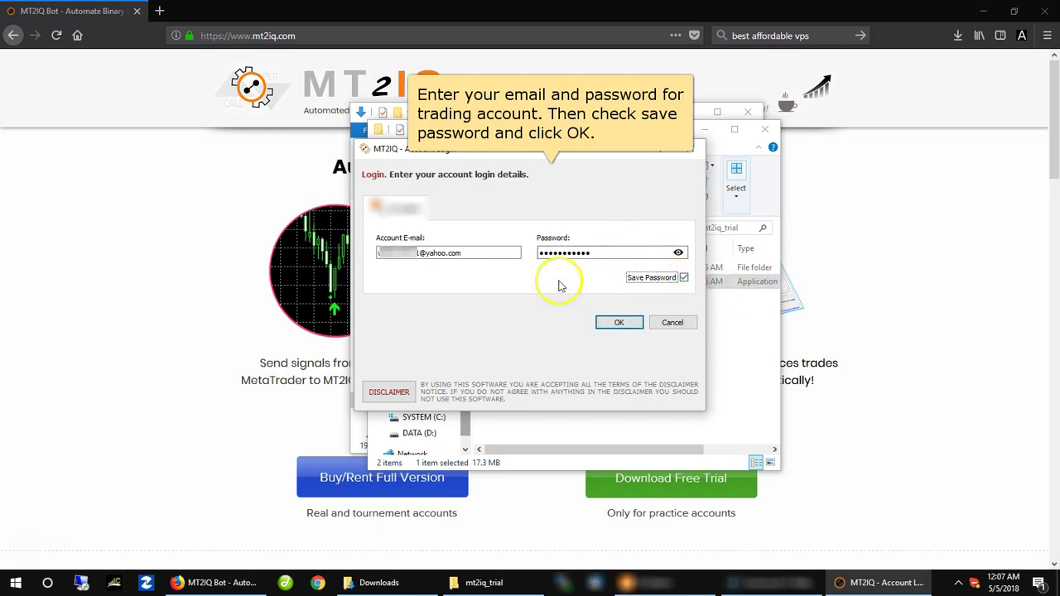
{"action": "left_click", "coordinate": [623, 325]}
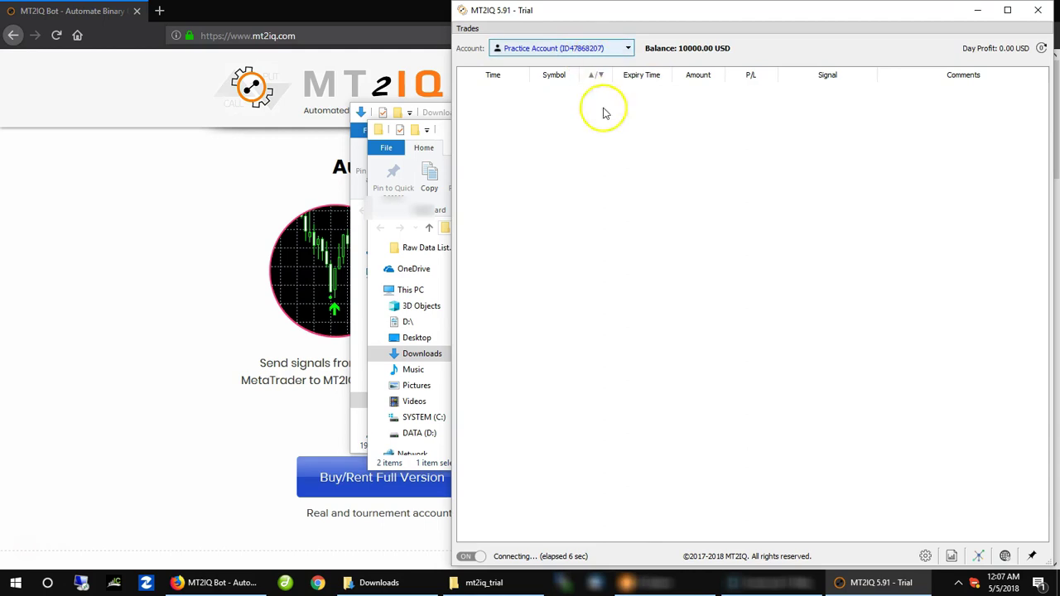
Return to the mt2iq_trial folder in File Explorer and run alpari4setup.exe from its MetaTrader subfolder
{"action": "left_click", "coordinate": [458, 139]}
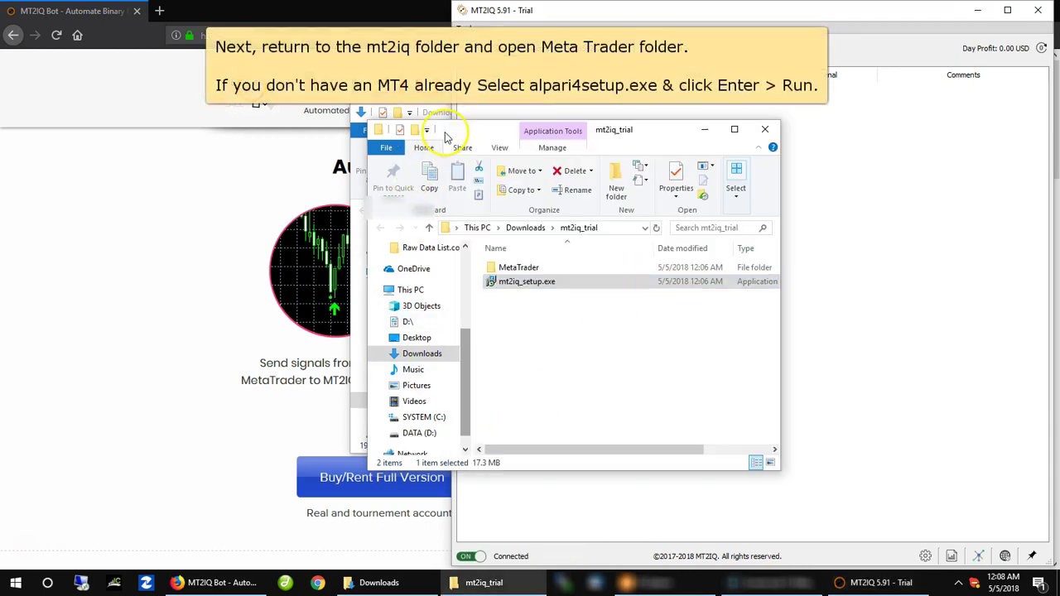
{"action": "double_click", "coordinate": [507, 270]}
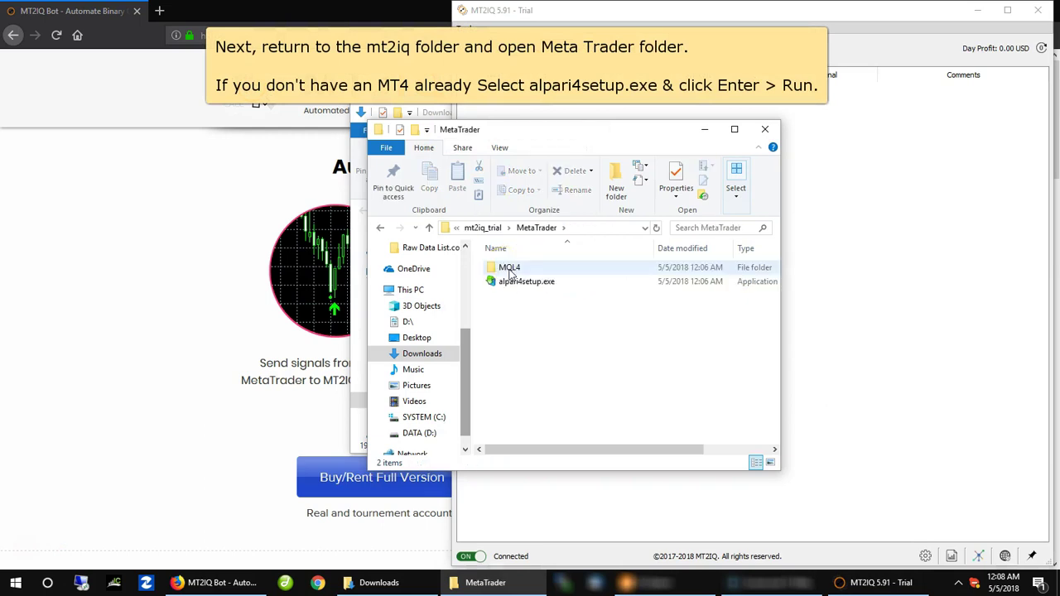
{"action": "left_click", "coordinate": [517, 281]}
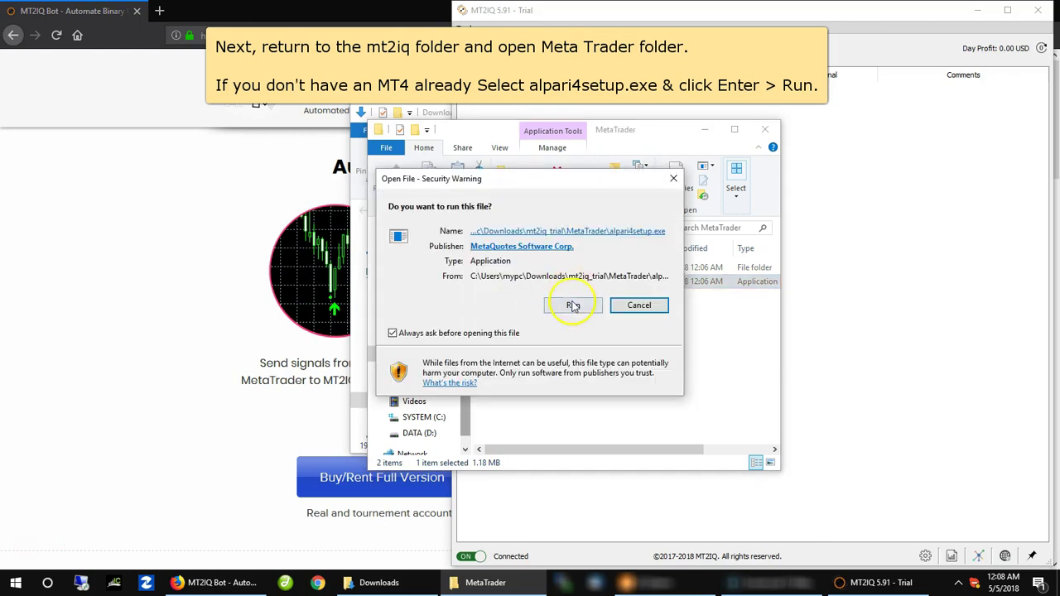
{"action": "left_click", "coordinate": [573, 306]}
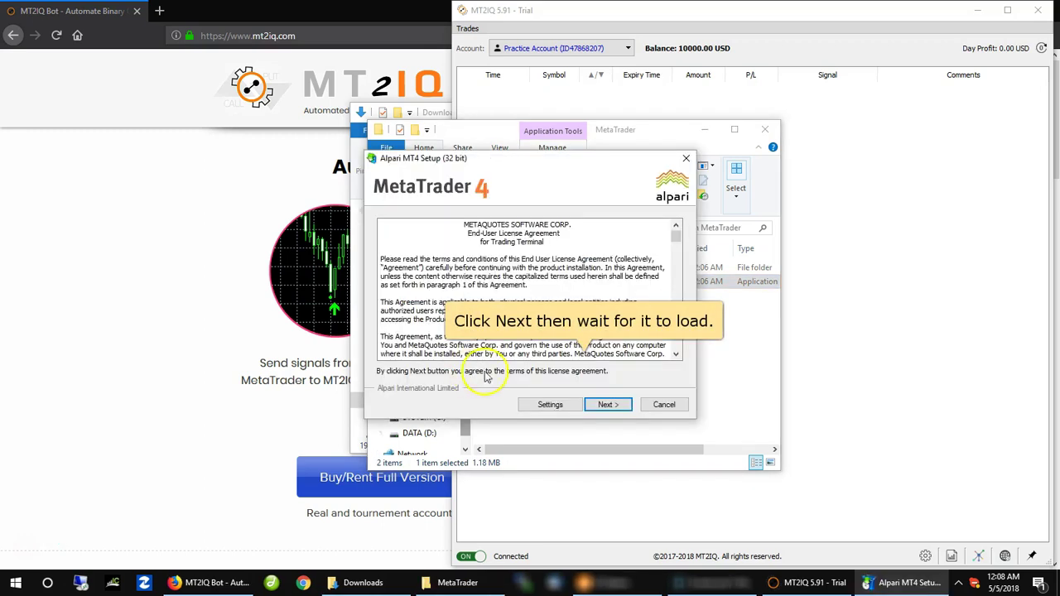
Agree to the license and complete the Alpari MT4 installation, closing the MQL5 web page it opens
{"action": "left_click", "coordinate": [609, 406]}
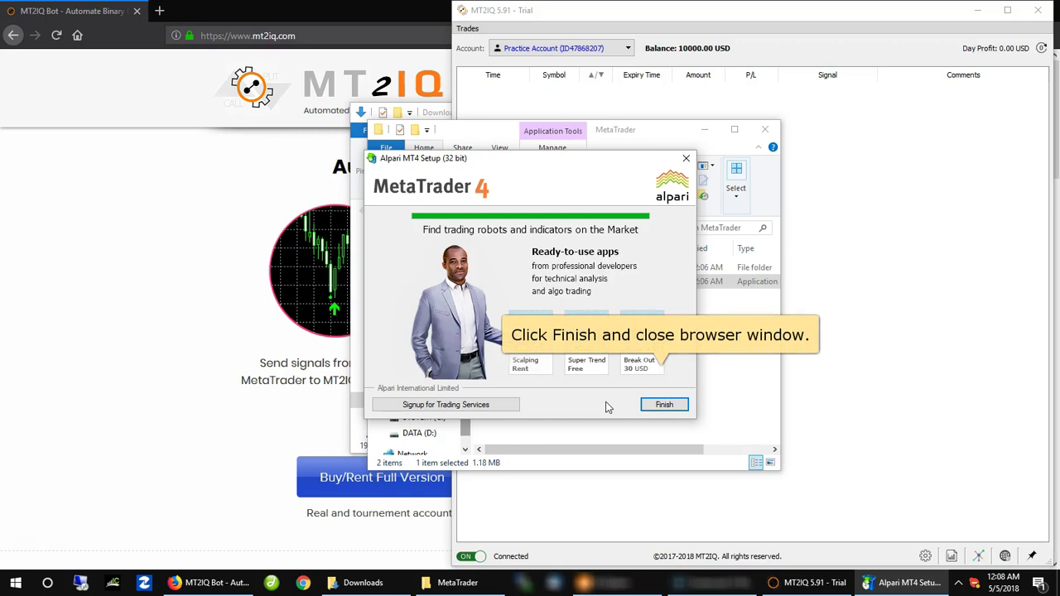
{"action": "left_click", "coordinate": [659, 405]}
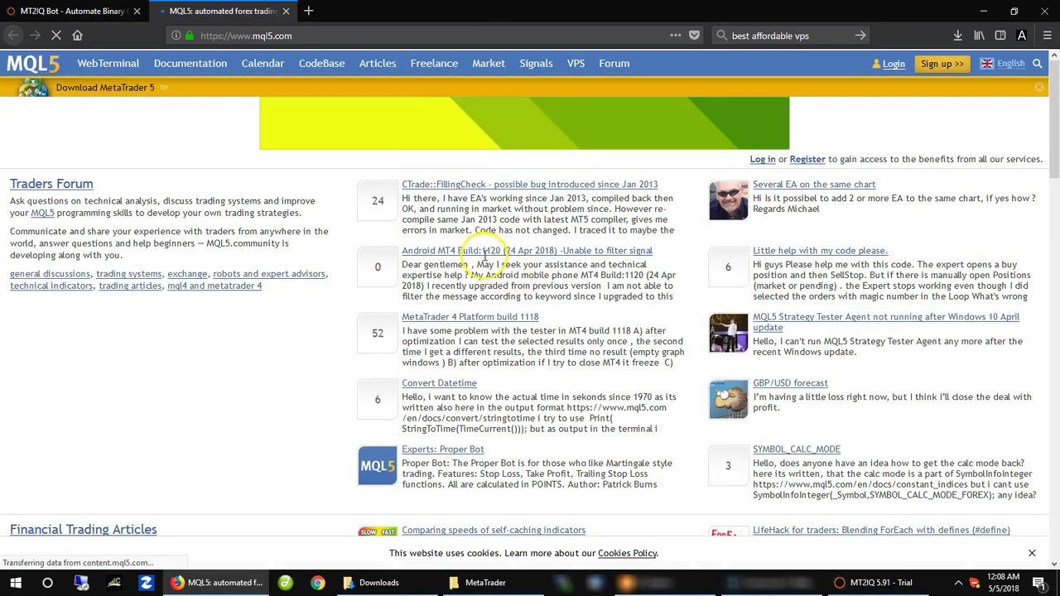
{"action": "left_click", "coordinate": [286, 12]}
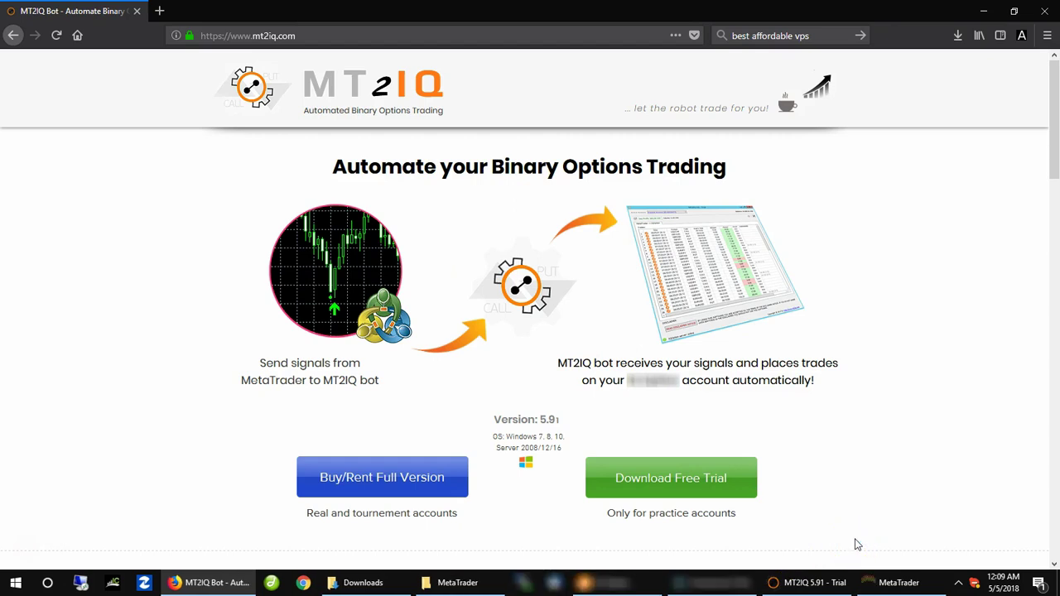
Switch to Alpari MT4, dismiss the login prompt, and begin opening a new demo account on the Alpari-Demo server
{"action": "left_click", "coordinate": [899, 583]}
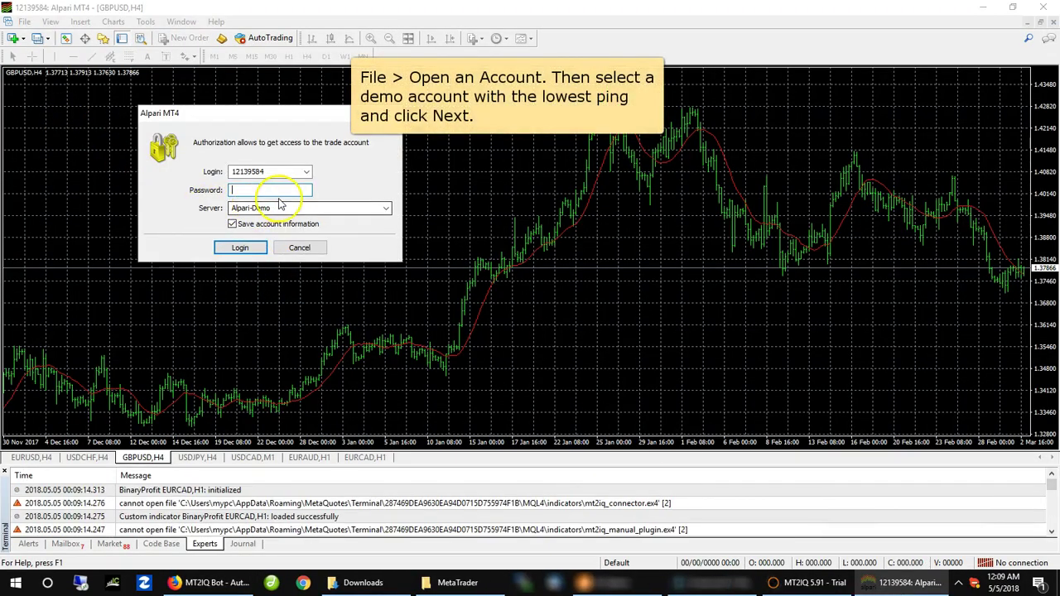
{"action": "left_click", "coordinate": [300, 249]}
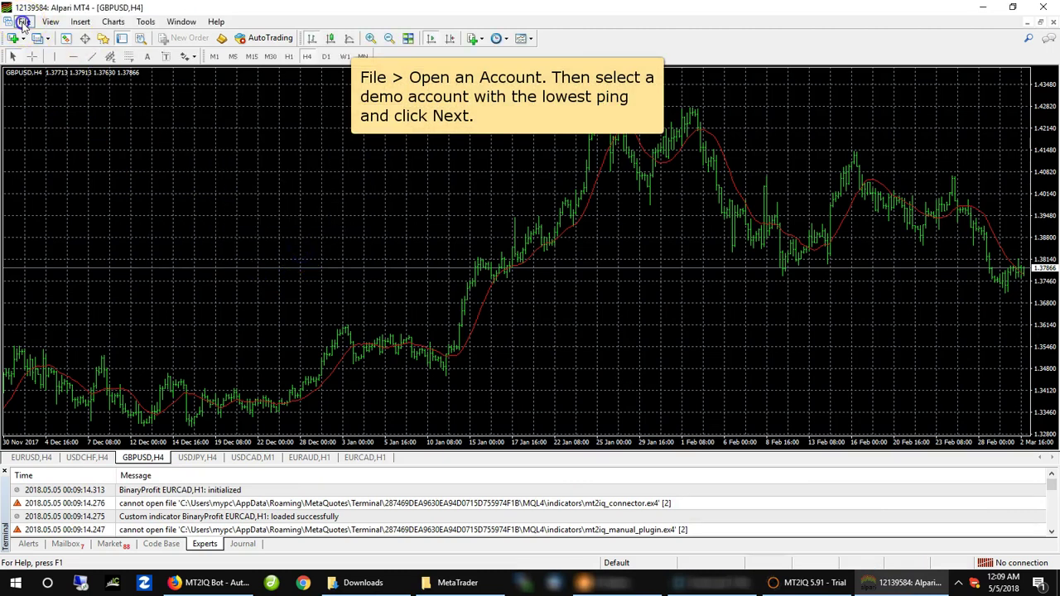
{"action": "left_click", "coordinate": [24, 21]}
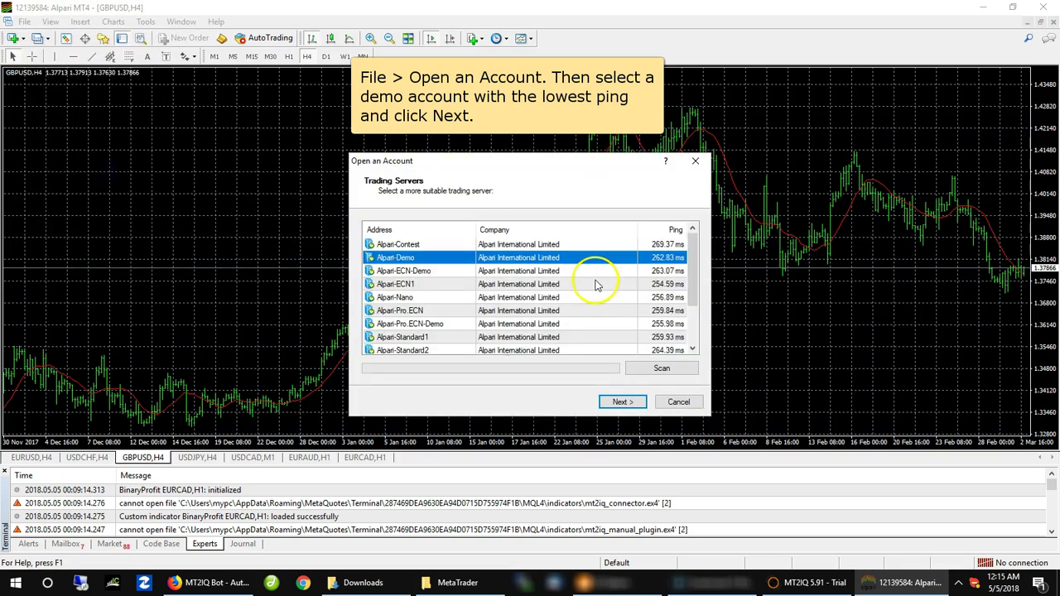
{"action": "left_click", "coordinate": [623, 403]}
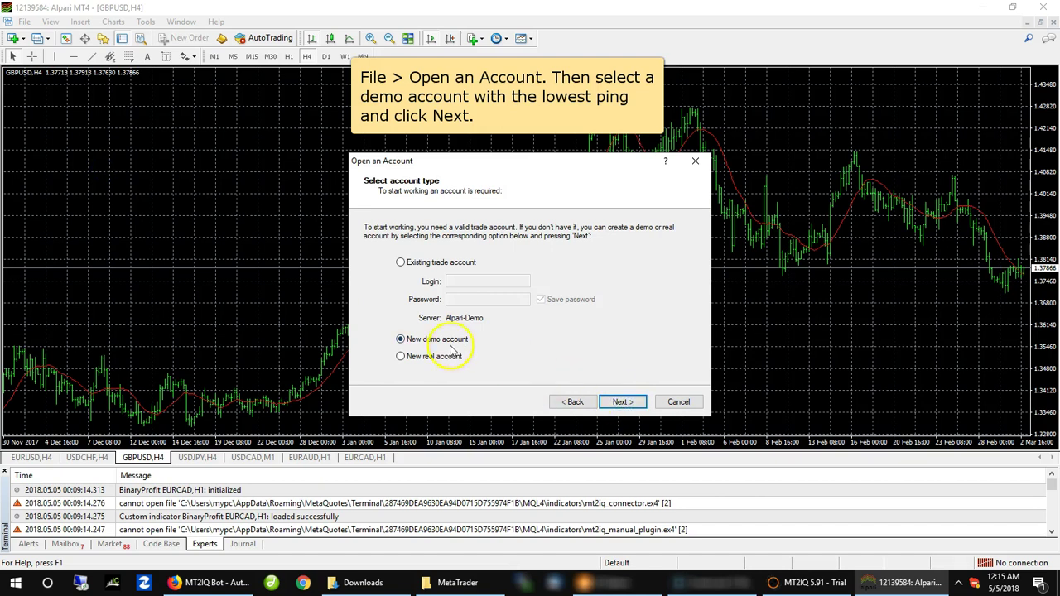
{"action": "left_click", "coordinate": [622, 404]}
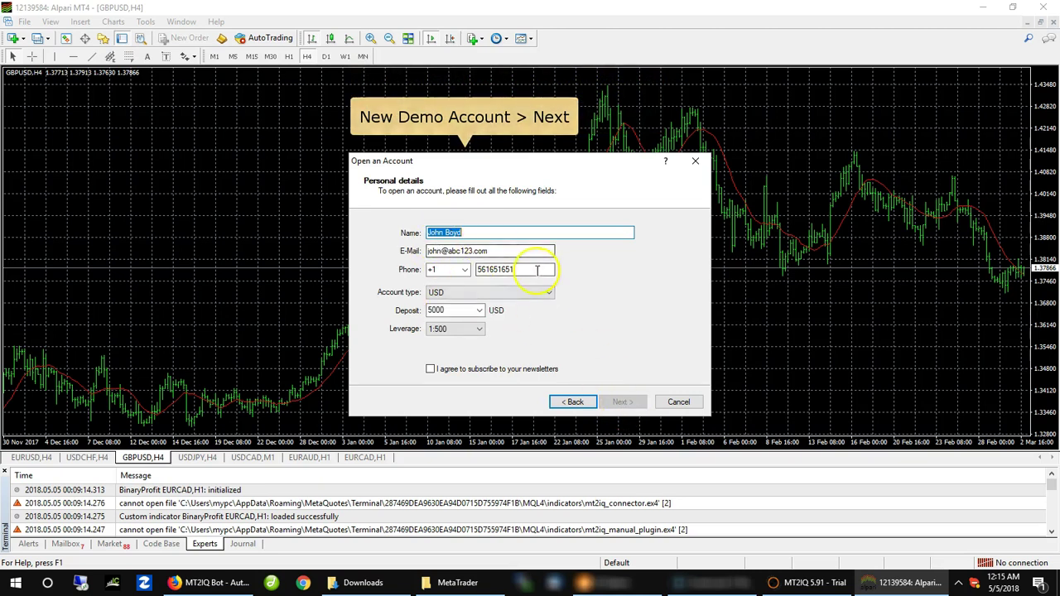
Agree to the newsletter subscription and complete the demo account registration with the filled-in personal details
{"action": "left_click", "coordinate": [431, 369]}
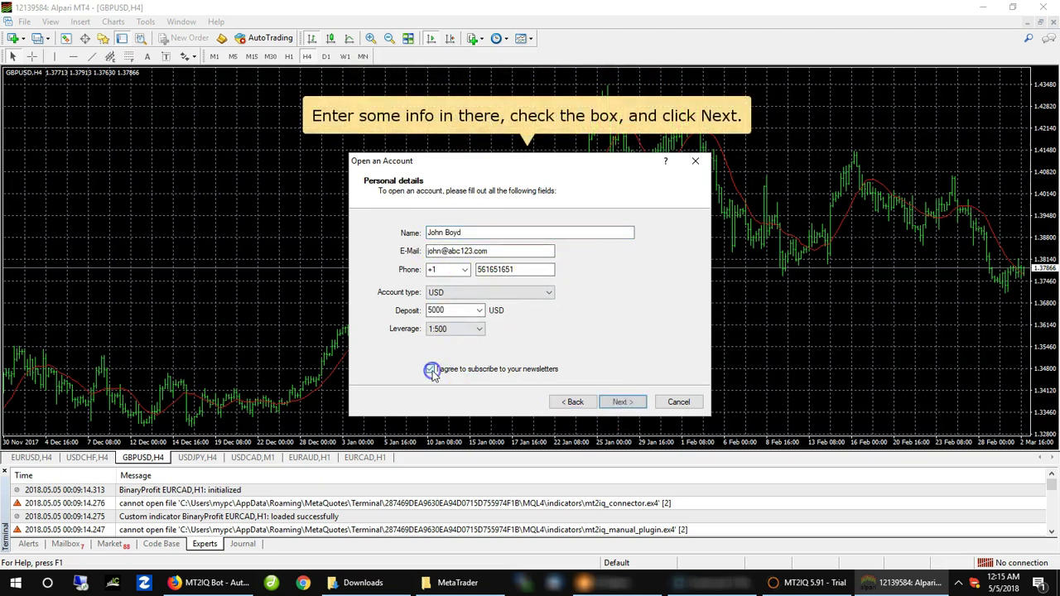
{"action": "left_click", "coordinate": [623, 403]}
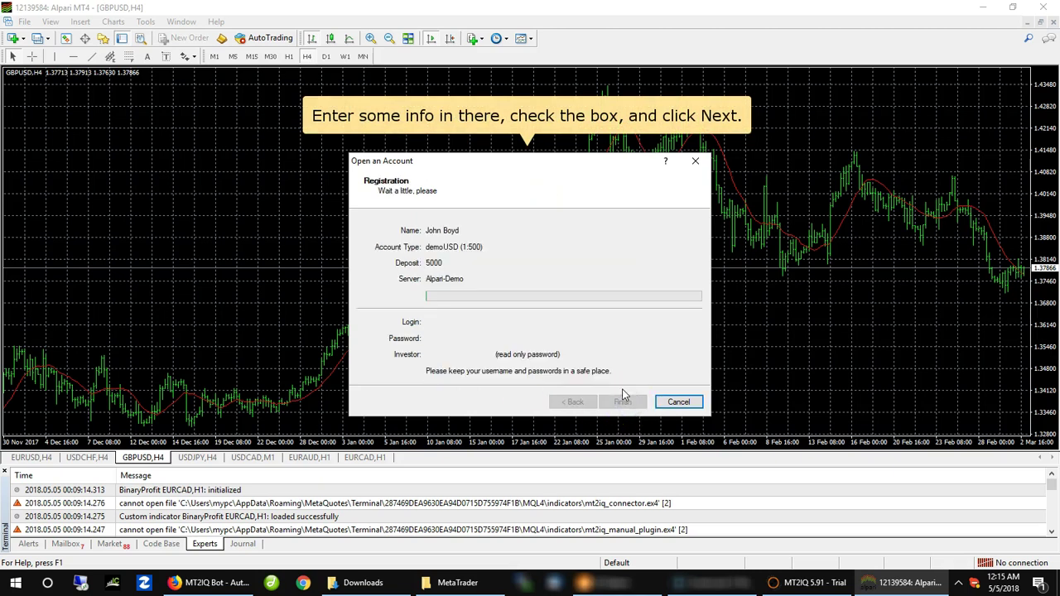
{"action": "left_click", "coordinate": [625, 405]}
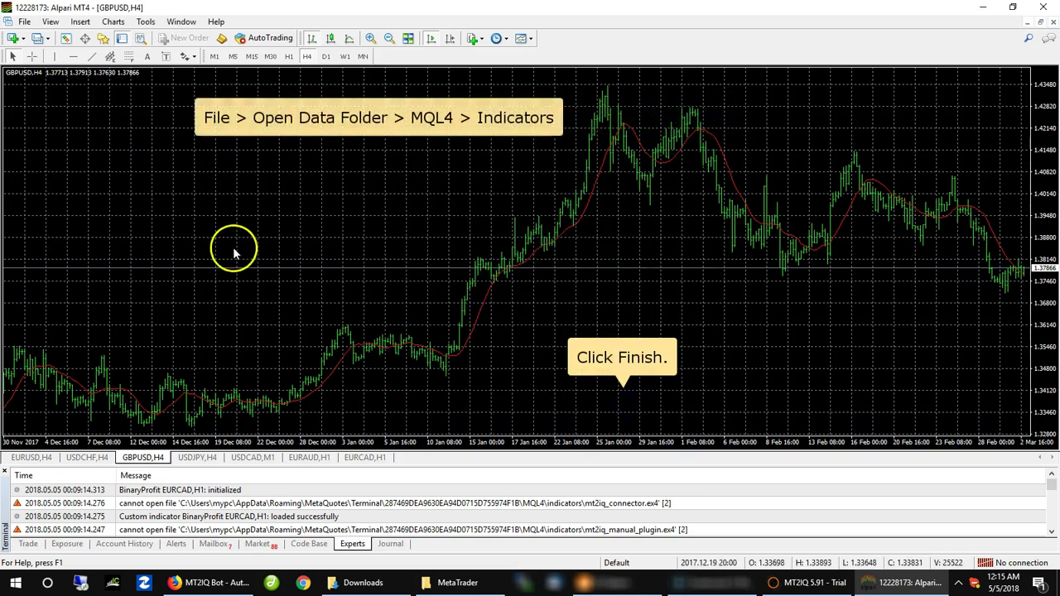
Open the MetaTrader data folder and go to its MQL4 > Indicators subfolder
{"action": "left_click", "coordinate": [24, 22]}
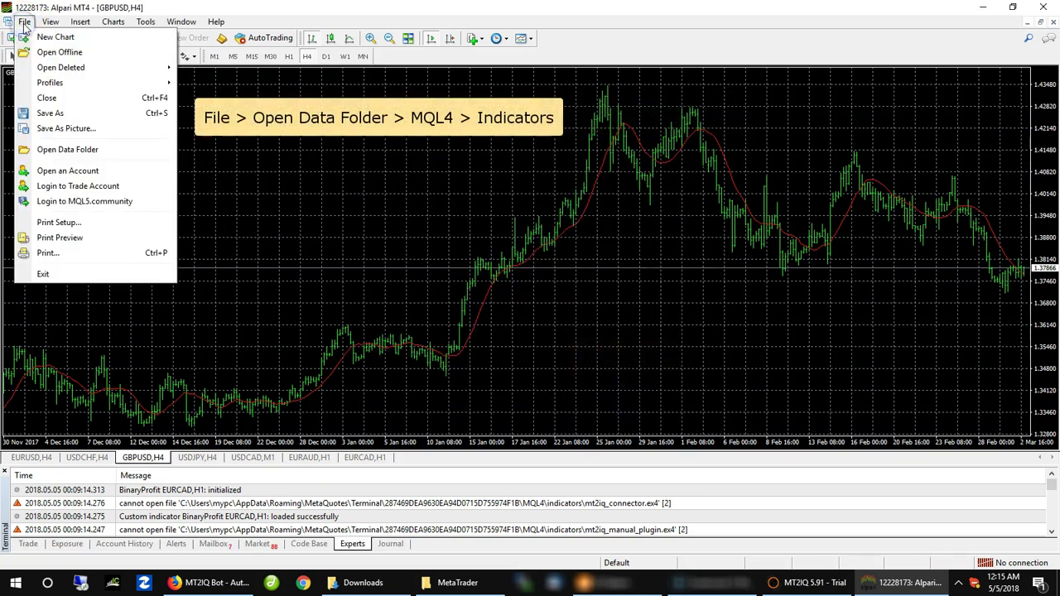
{"action": "left_click", "coordinate": [71, 152]}
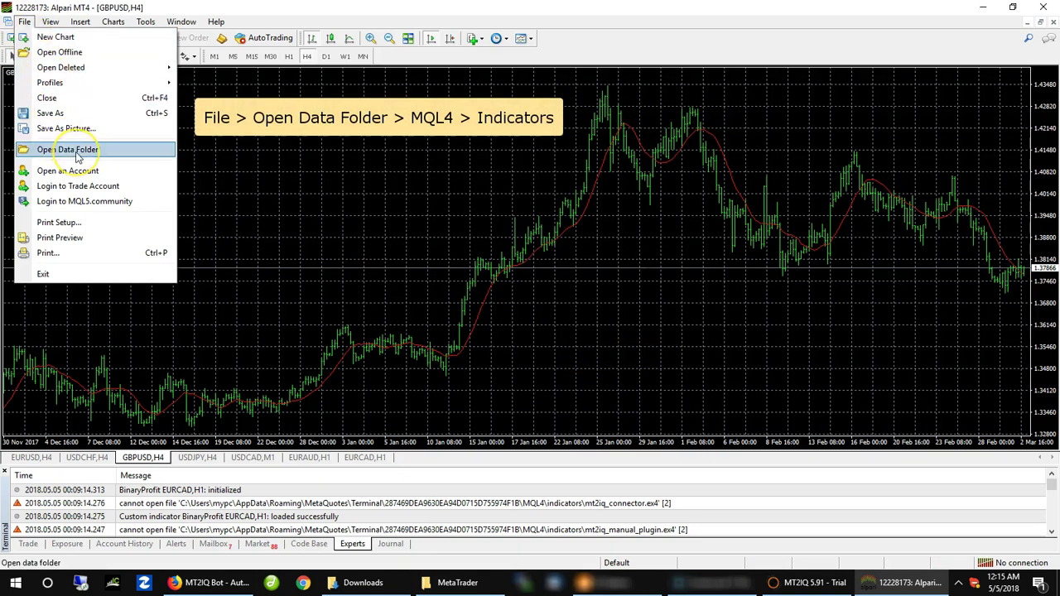
{"action": "left_click", "coordinate": [76, 153]}
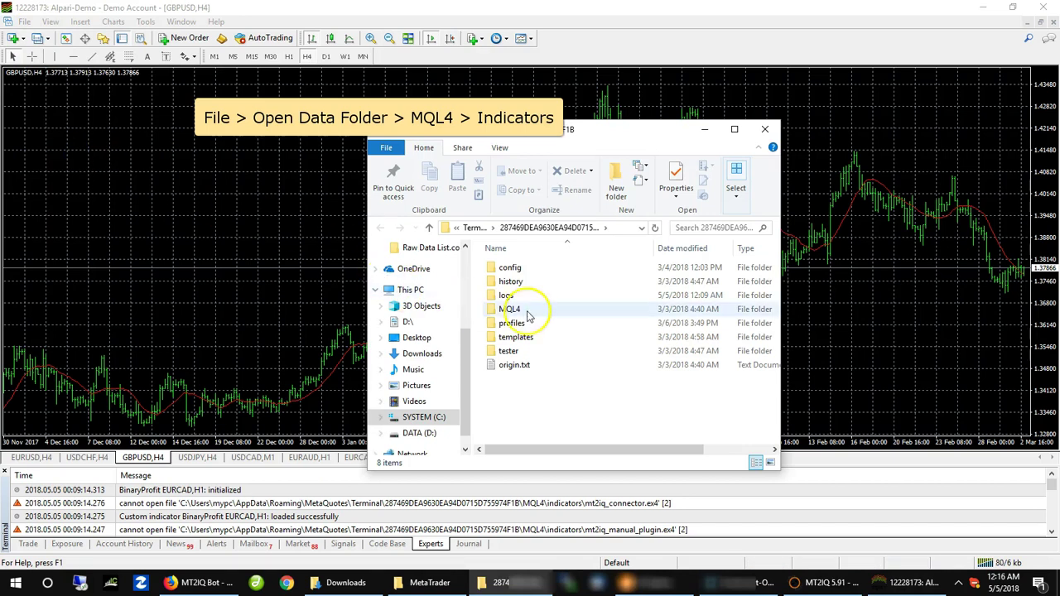
{"action": "double_click", "coordinate": [505, 312]}
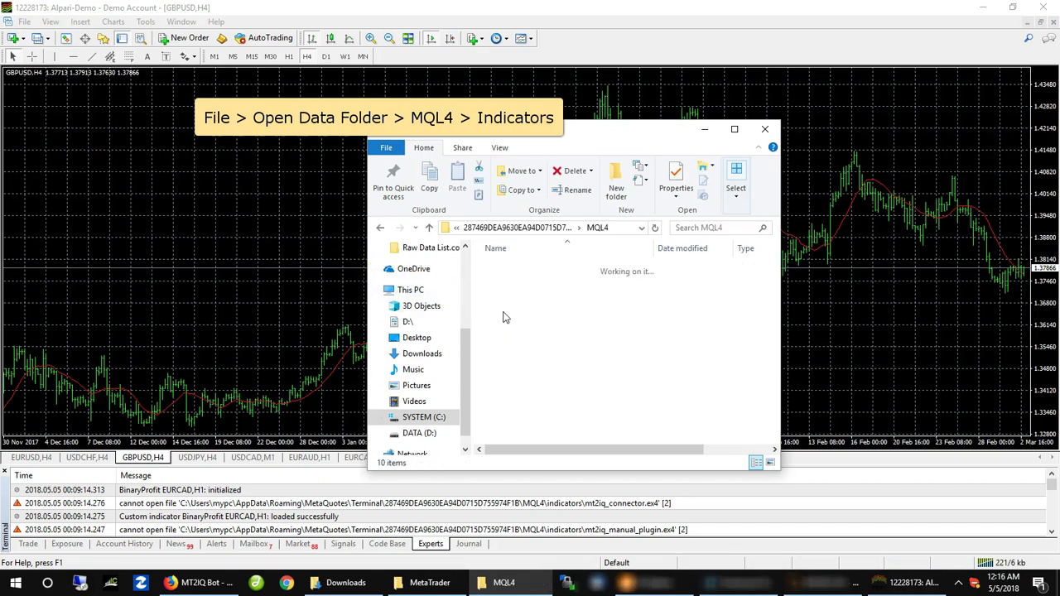
{"action": "left_click", "coordinate": [508, 327]}
{"action": "double_click", "coordinate": [508, 327]}
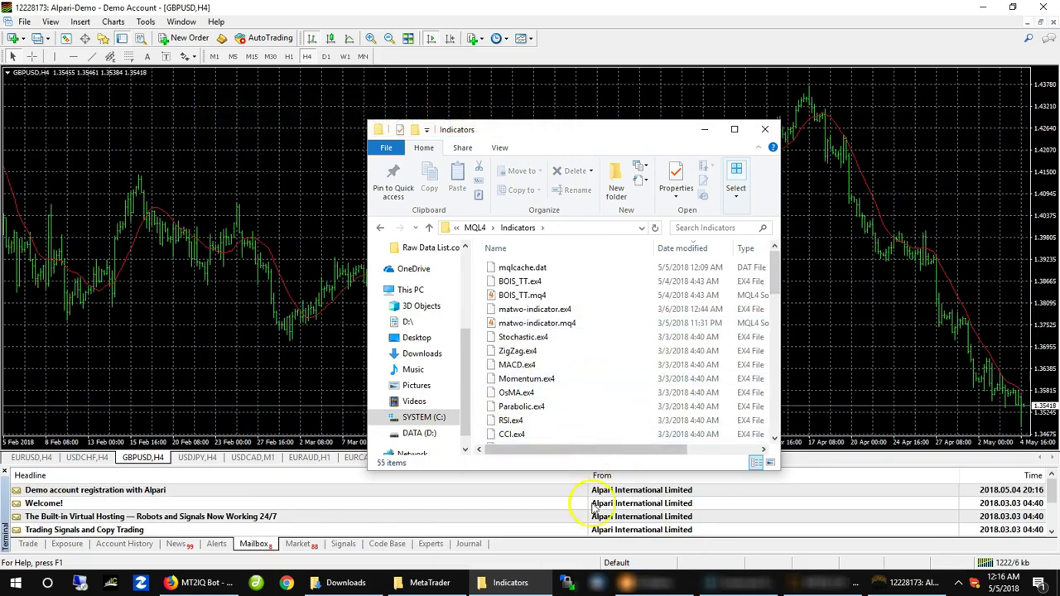
From mt2iq_trial's MetaTrader > MQL4 > Indicators folder, copy BinaryProfit.ex4, MT2IQ_Connector.ex4 and MT2IQ_Manual_Plugin.ex4 into the terminal's Indicators folder
{"action": "left_click", "coordinate": [520, 586]}
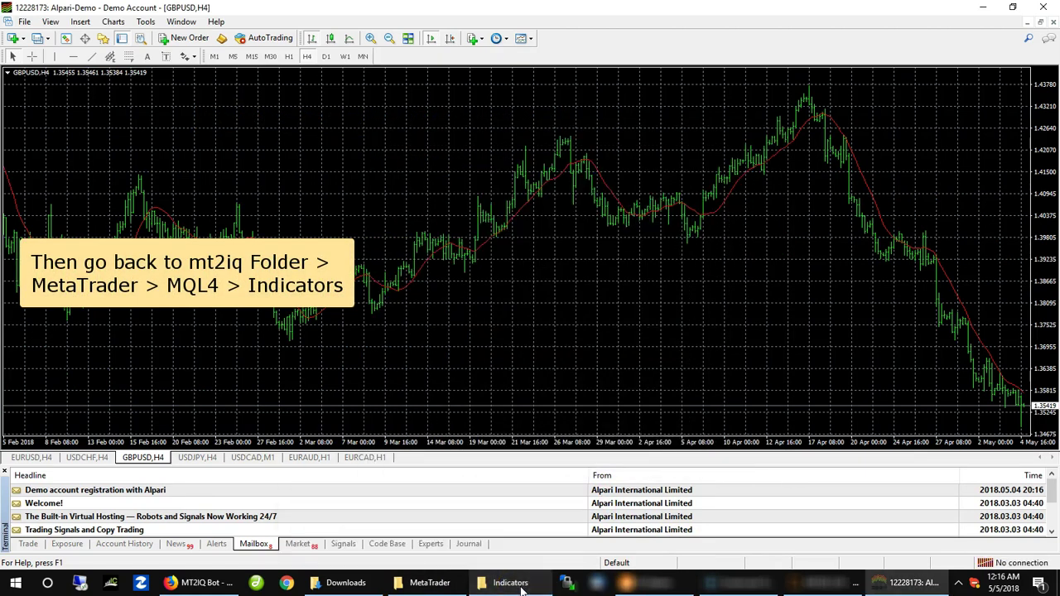
{"action": "left_click", "coordinate": [445, 587]}
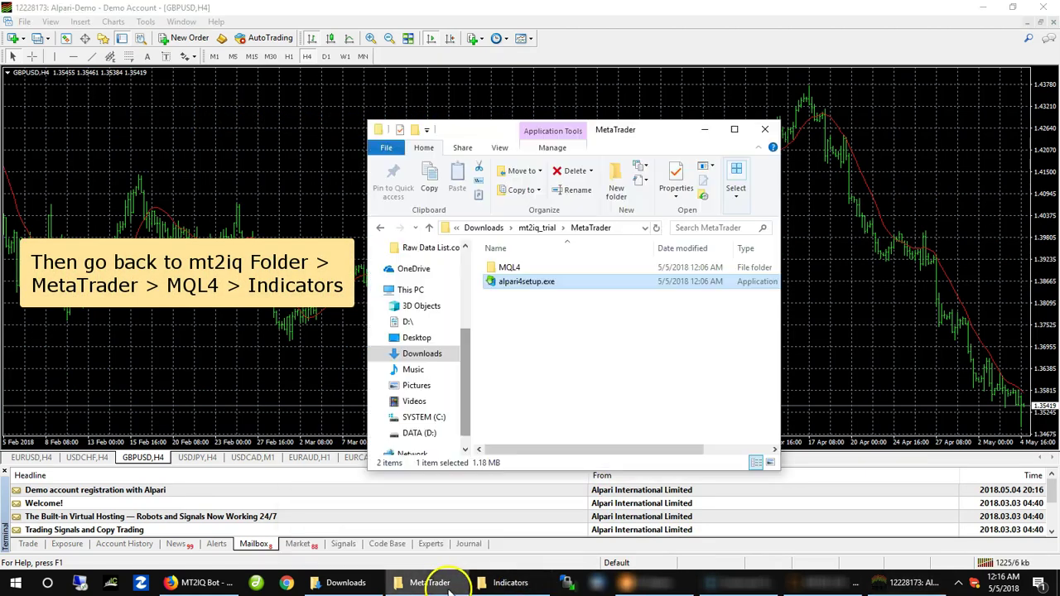
{"action": "double_click", "coordinate": [509, 268]}
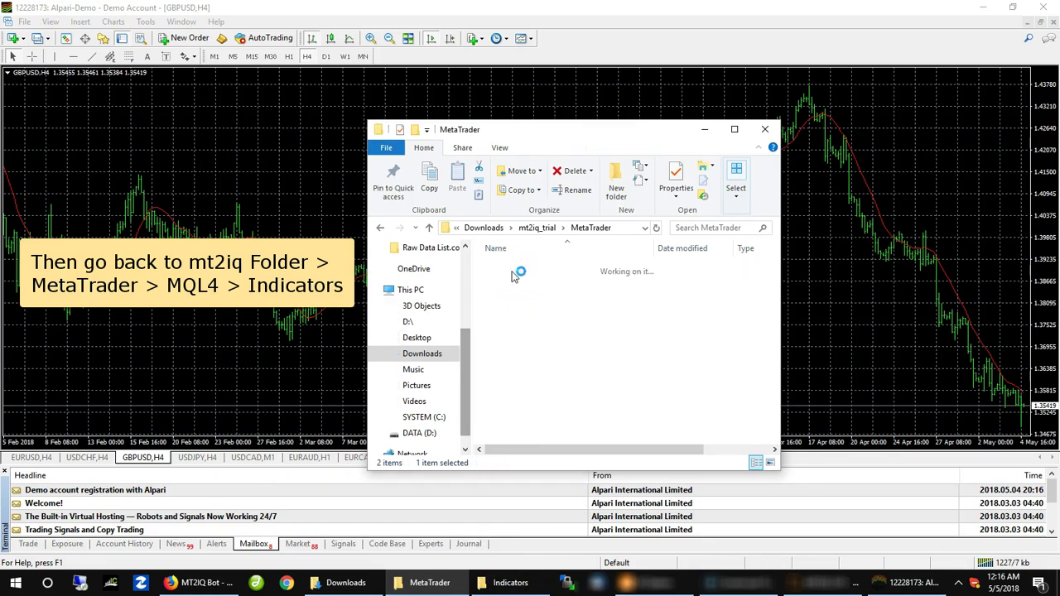
{"action": "double_click", "coordinate": [513, 268]}
{"action": "left_click", "coordinate": [525, 270]}
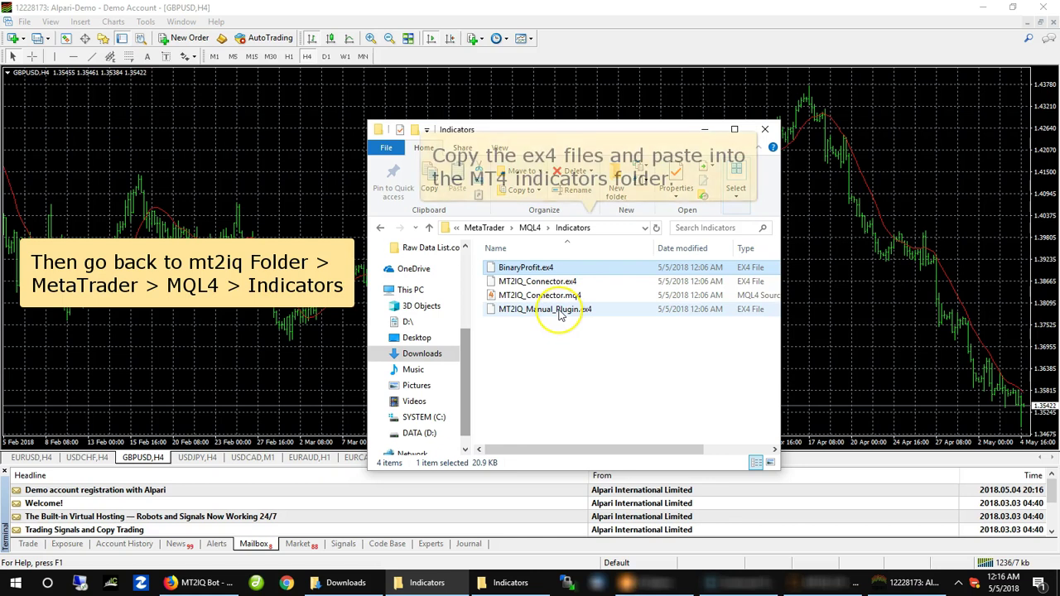
{"action": "left_click", "coordinate": [558, 312], "text": "shift"}
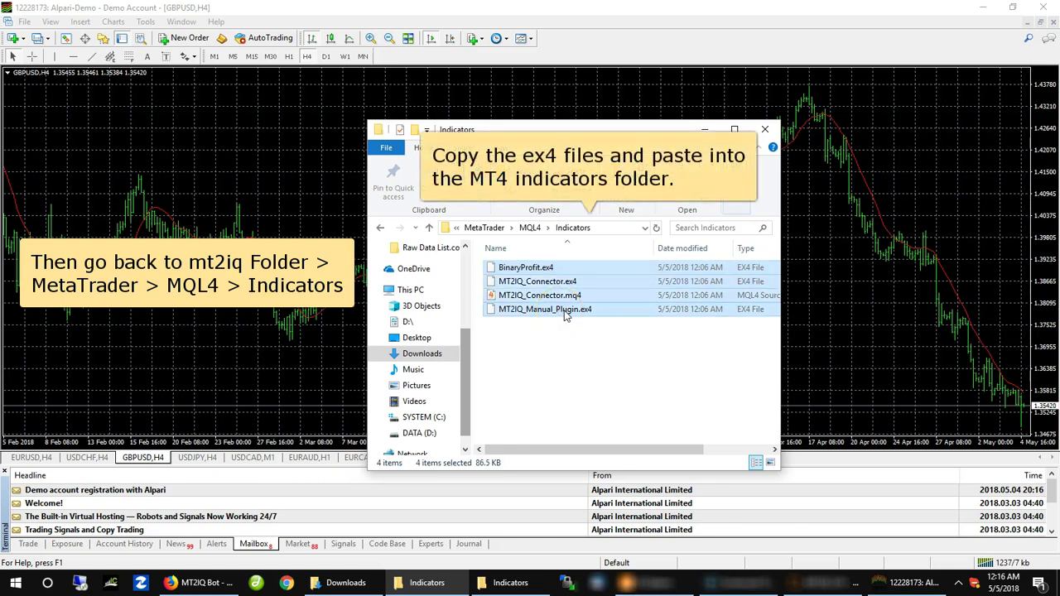
{"action": "left_click", "coordinate": [566, 296], "text": "ctrl"}
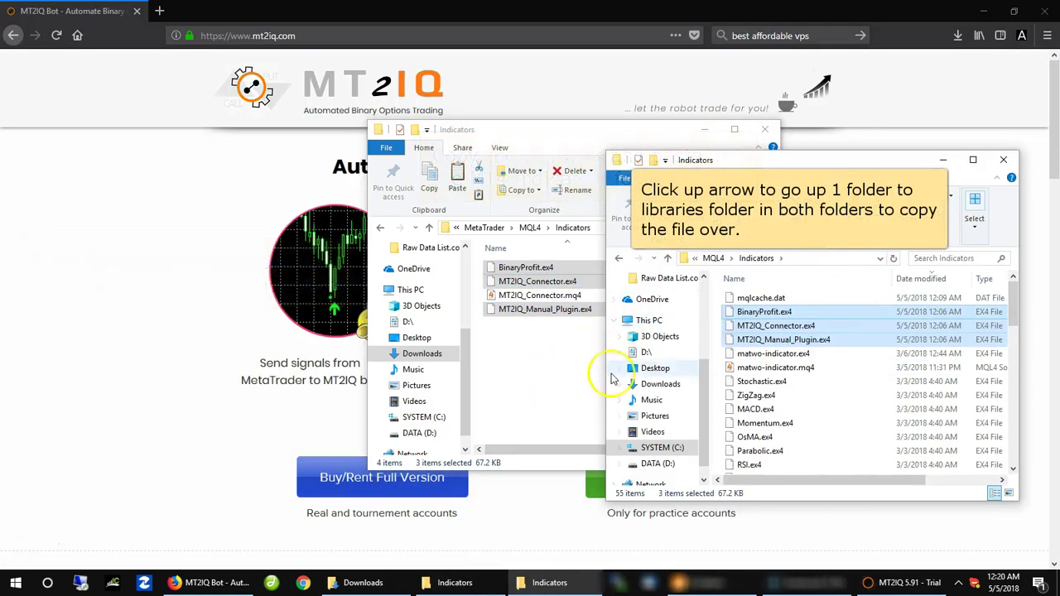
Go to the Libraries folder in both File Explorer windows and copy mt2iq_connector_lib.ex4 from the trial package into the terminal's Libraries folder
{"action": "left_click", "coordinate": [668, 260]}
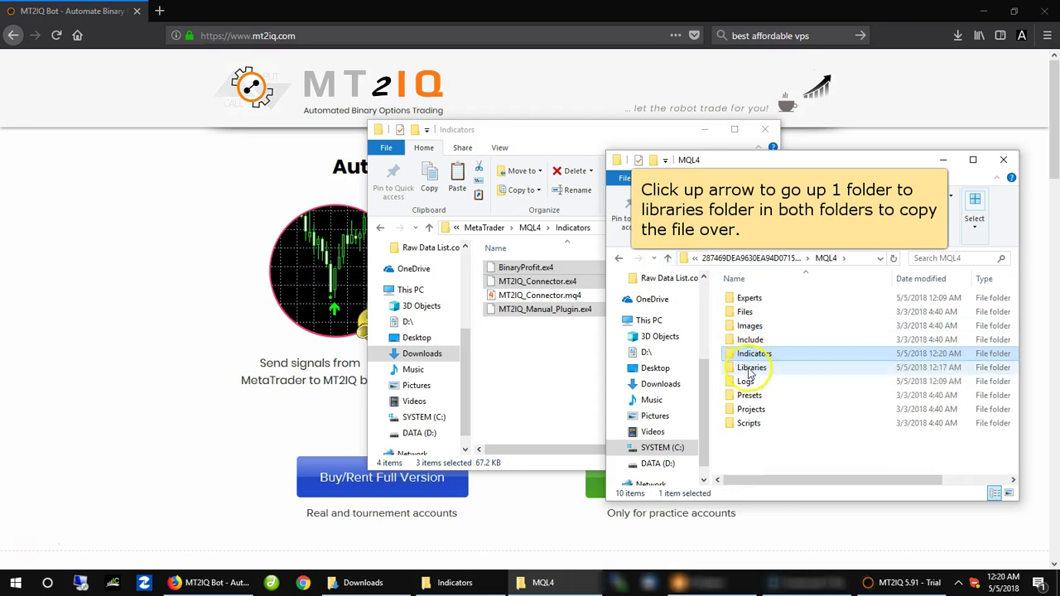
{"action": "double_click", "coordinate": [752, 368]}
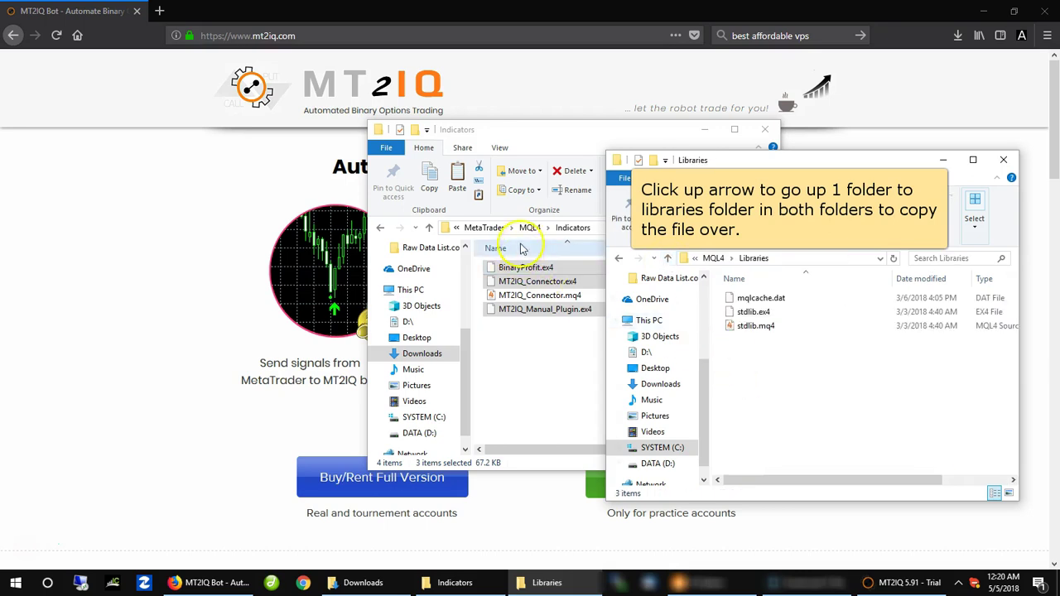
{"action": "left_click", "coordinate": [513, 135]}
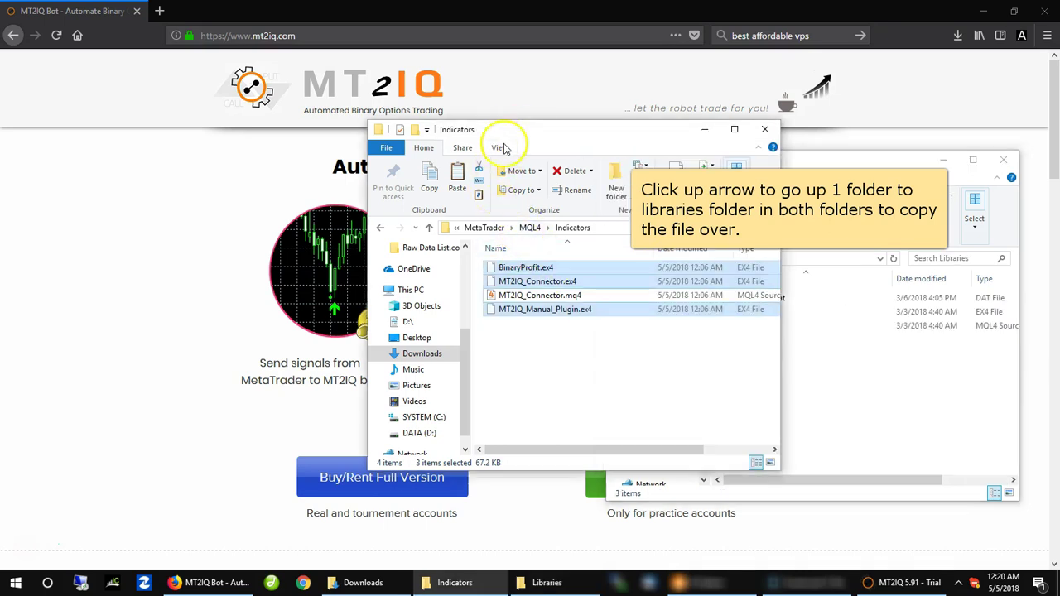
{"action": "left_click", "coordinate": [431, 229]}
{"action": "double_click", "coordinate": [507, 282]}
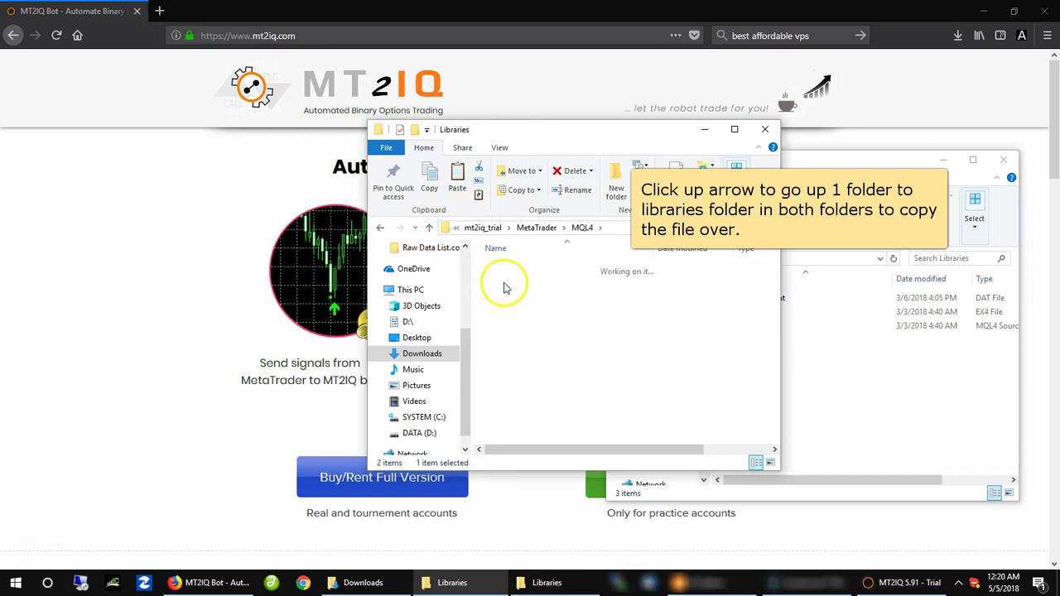
{"action": "left_click", "coordinate": [530, 273]}
{"action": "key", "text": "ctrl+c"}
{"action": "left_click", "coordinate": [840, 395]}
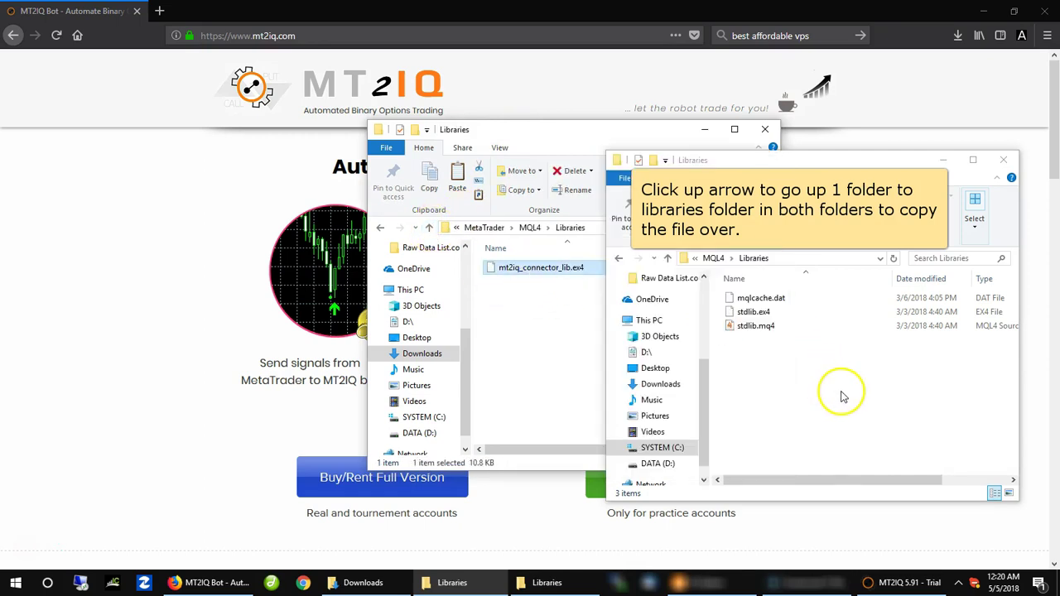
{"action": "key", "text": "ctrl+v"}
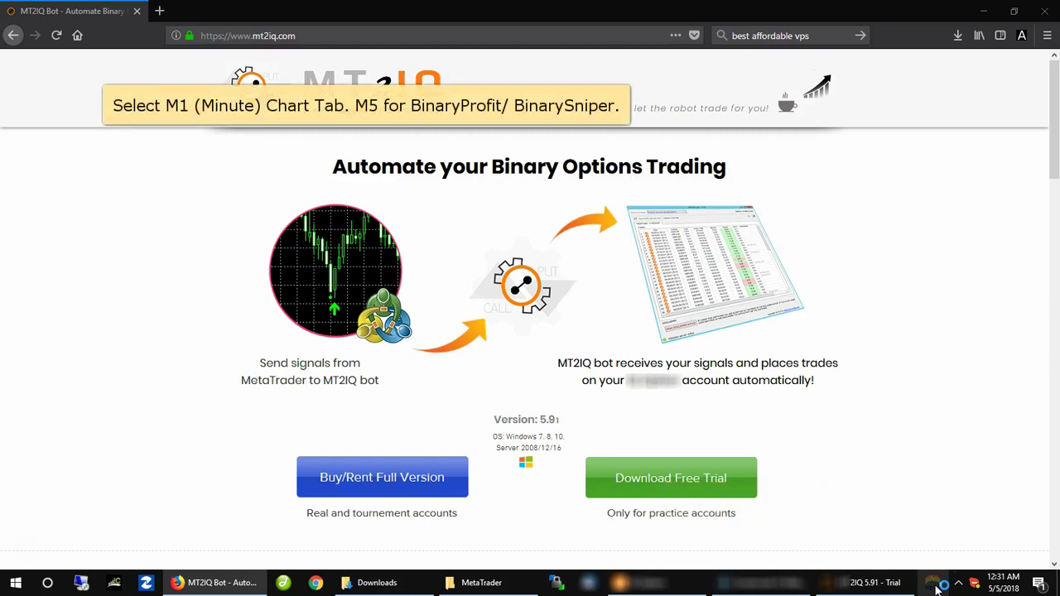
Switch to Alpari MT4, set the EURUSD chart to the M1 timeframe, and insert the custom indicator BinaryProfit
{"action": "left_click", "coordinate": [930, 549]}
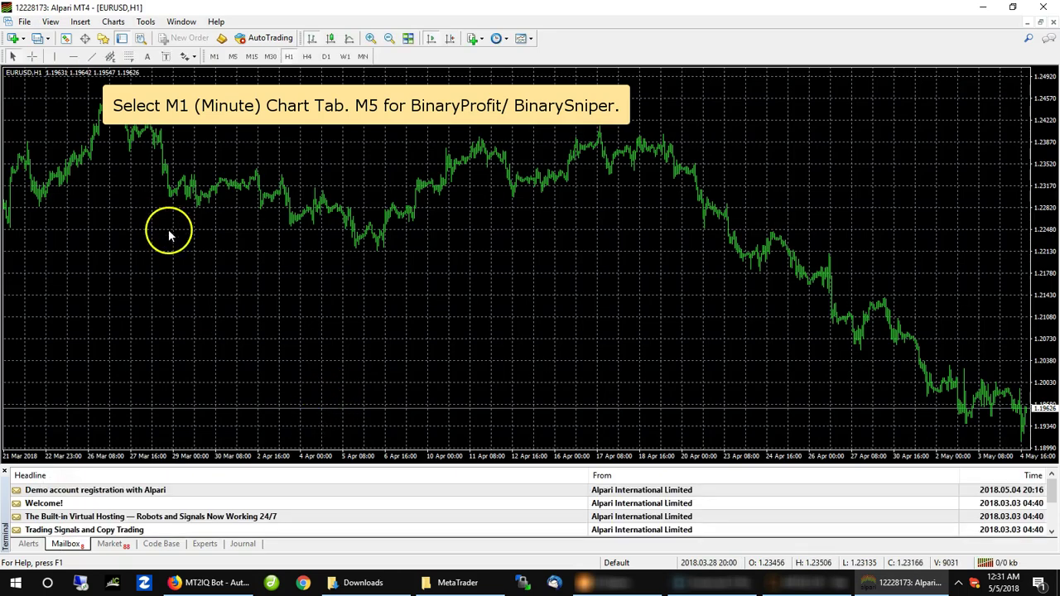
{"action": "left_click", "coordinate": [214, 57]}
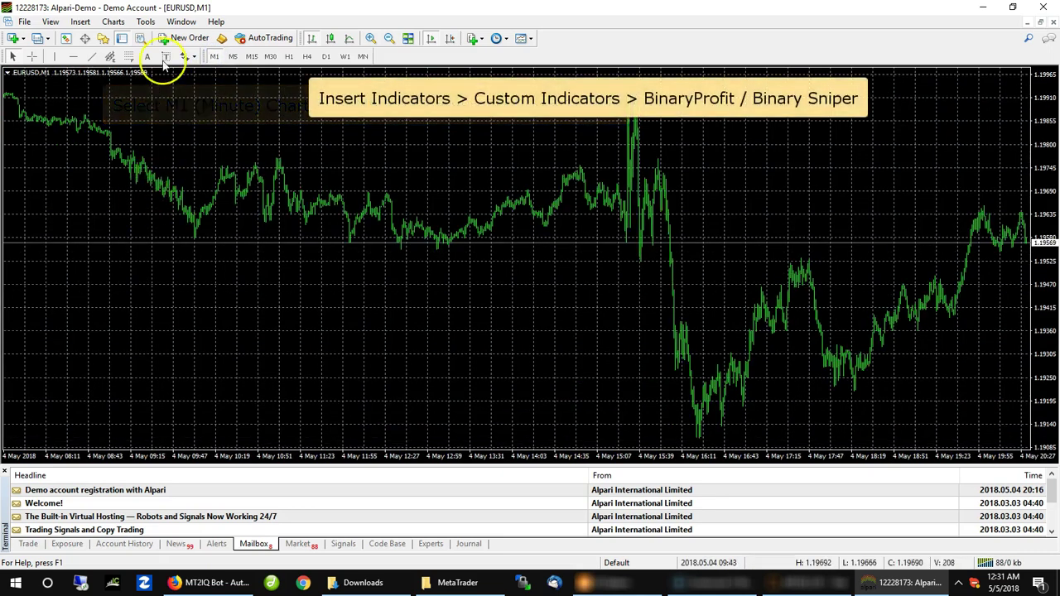
{"action": "left_click", "coordinate": [82, 25]}
{"action": "mouse_move", "coordinate": [100, 39]}
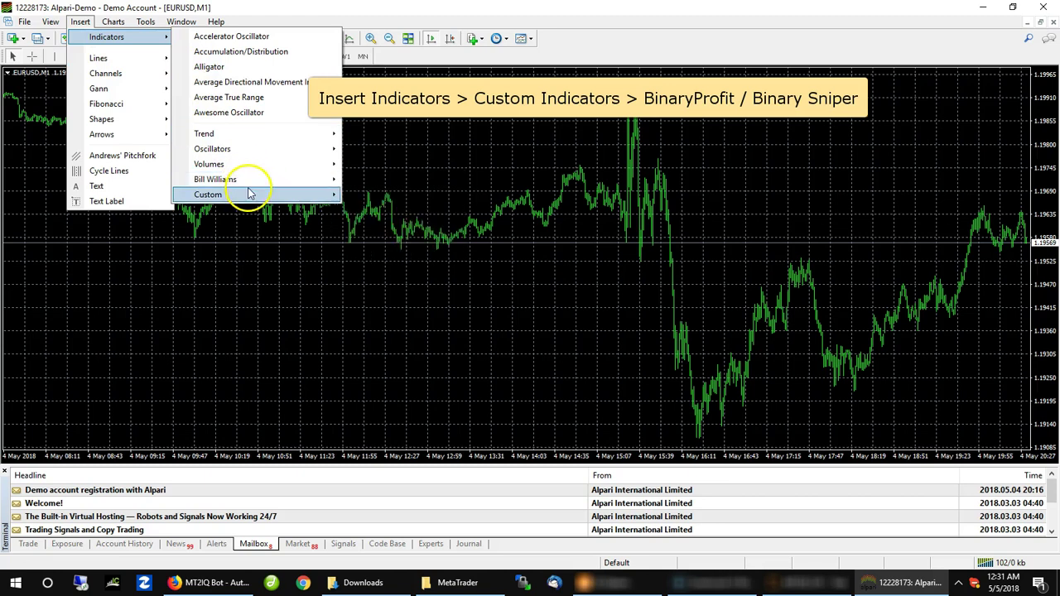
{"action": "mouse_move", "coordinate": [249, 192]}
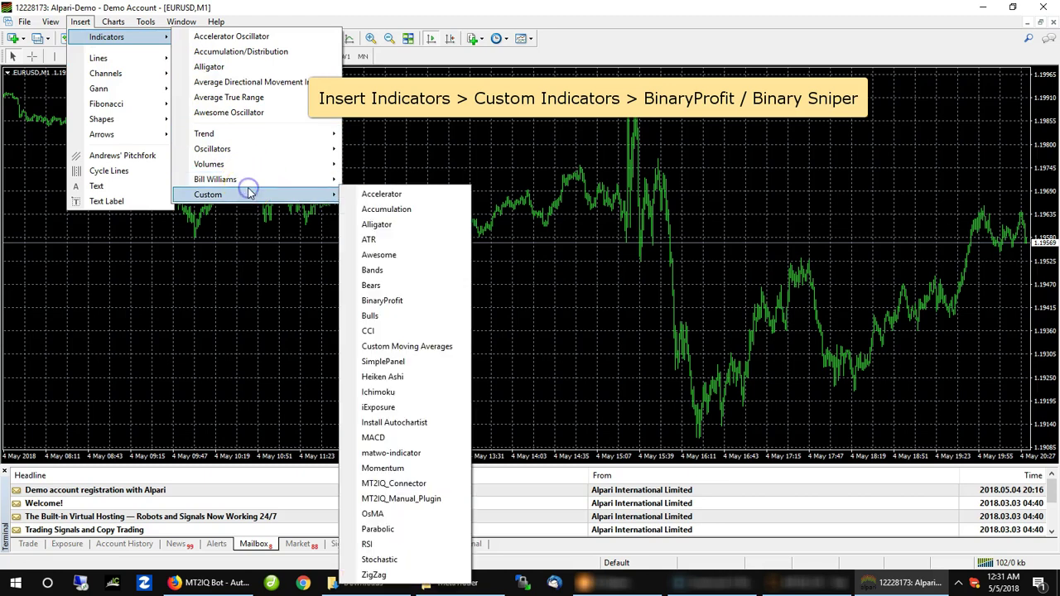
{"action": "left_click", "coordinate": [384, 301]}
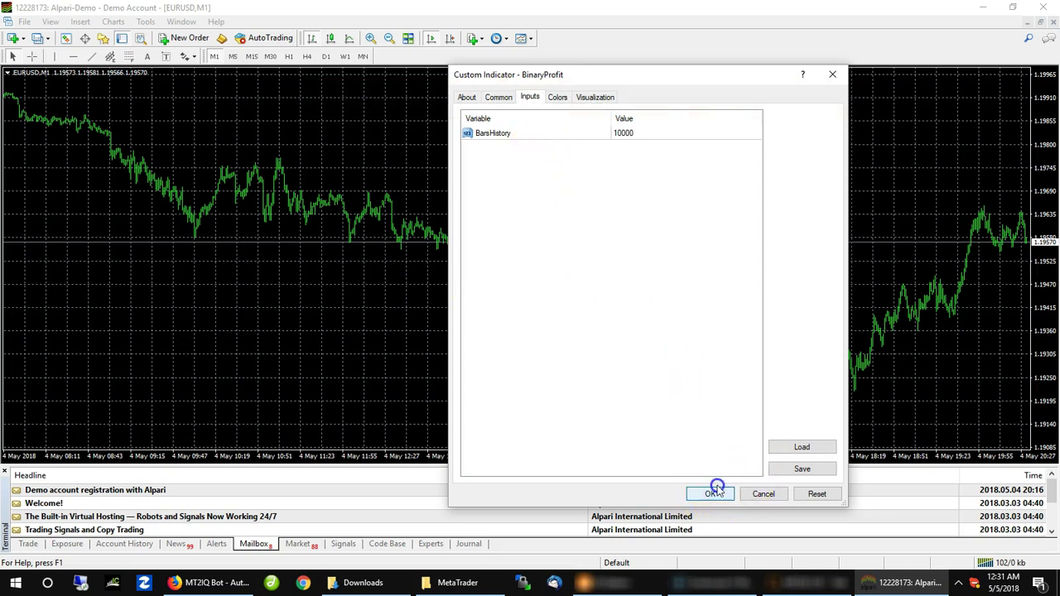
Check the color buffers 0 and 1 in the BinaryProfit settings, and apply the indicator to the chart
{"action": "left_click", "coordinate": [558, 97]}
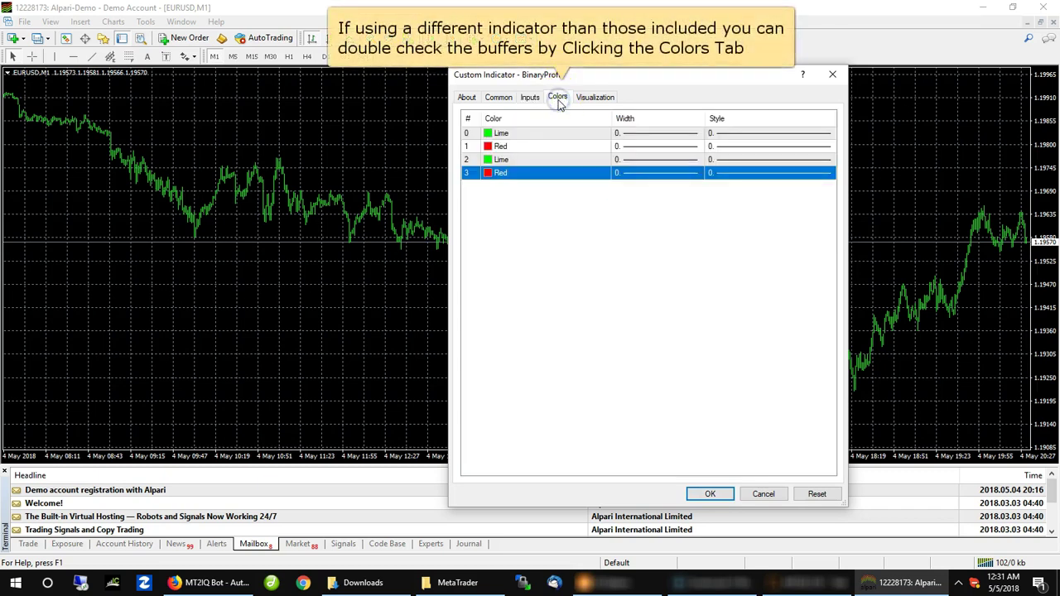
{"action": "left_click", "coordinate": [514, 135]}
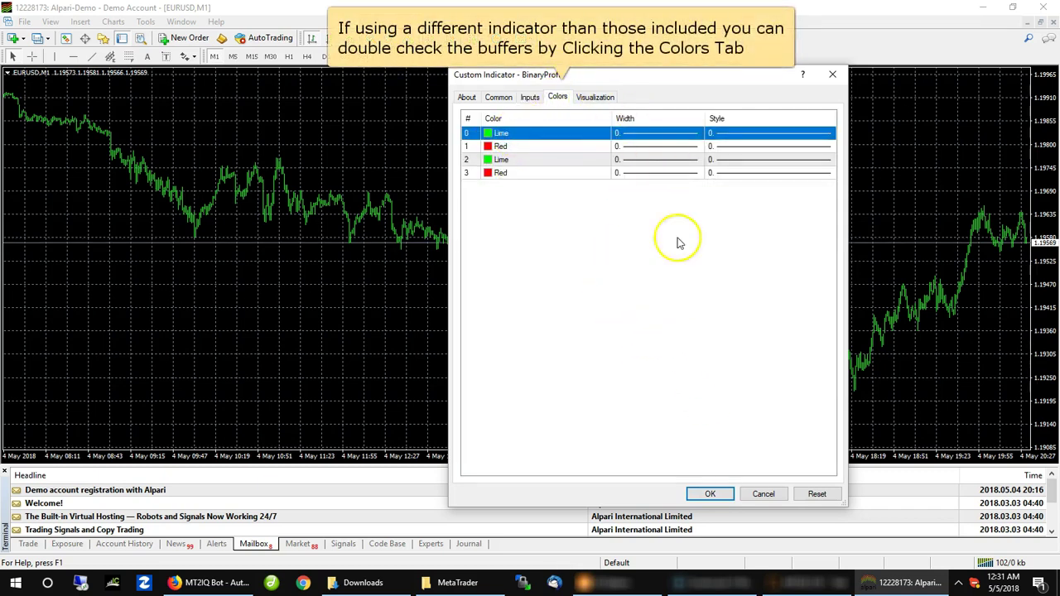
{"action": "left_click", "coordinate": [645, 146]}
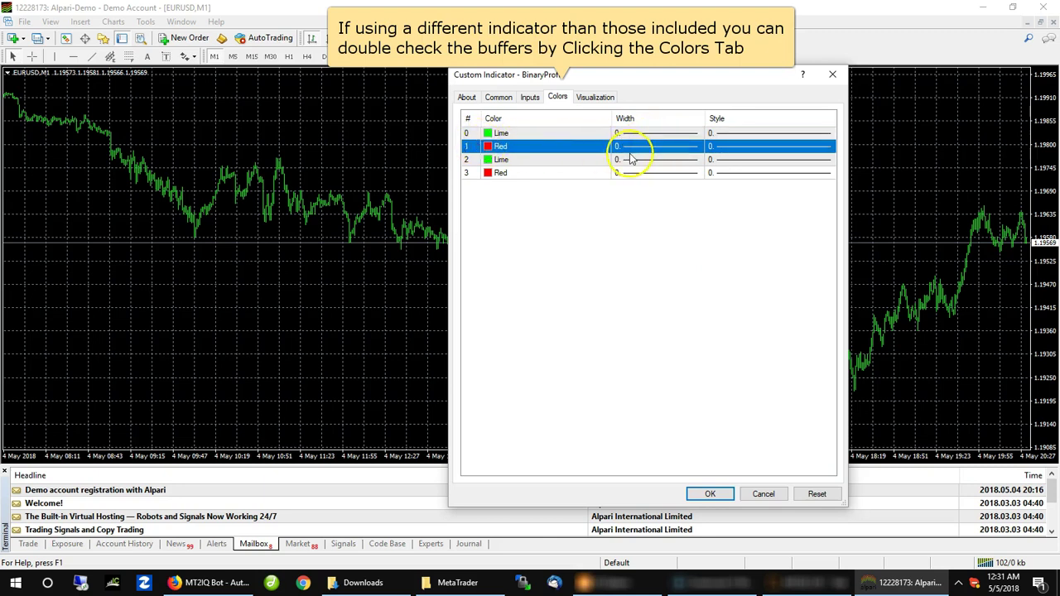
{"action": "left_click", "coordinate": [508, 134]}
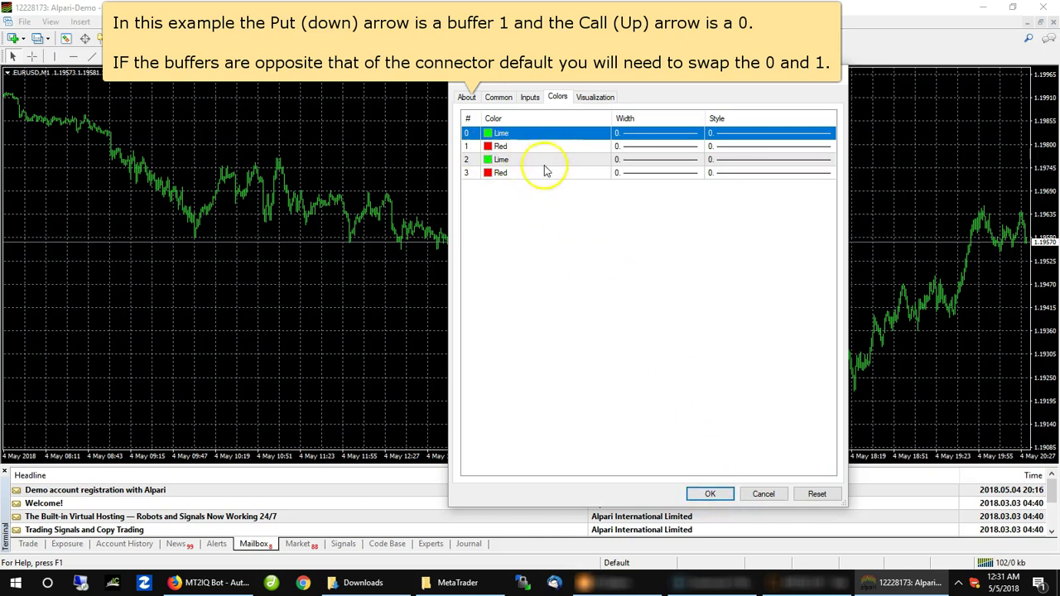
{"action": "left_click", "coordinate": [711, 494]}
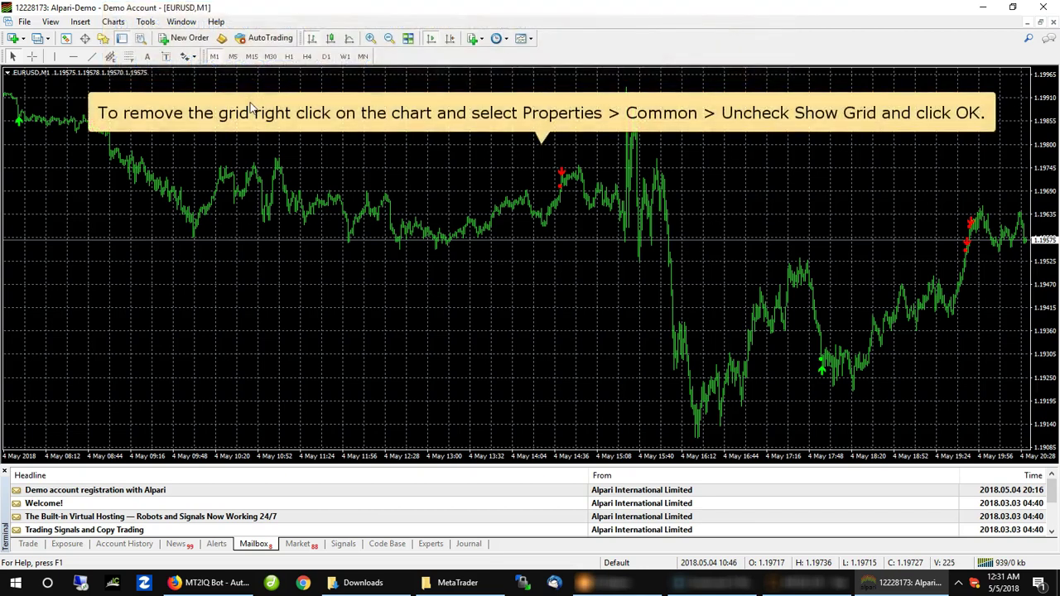
Turn off the grid in the EURUSD M1 chart's common properties
{"action": "right_click", "coordinate": [346, 148]}
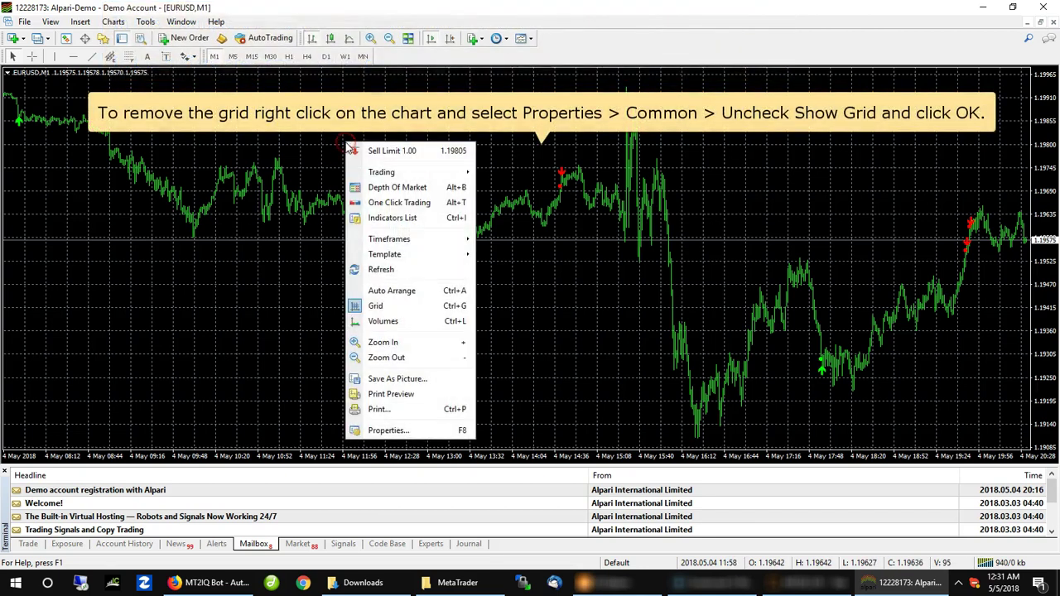
{"action": "left_click", "coordinate": [409, 433]}
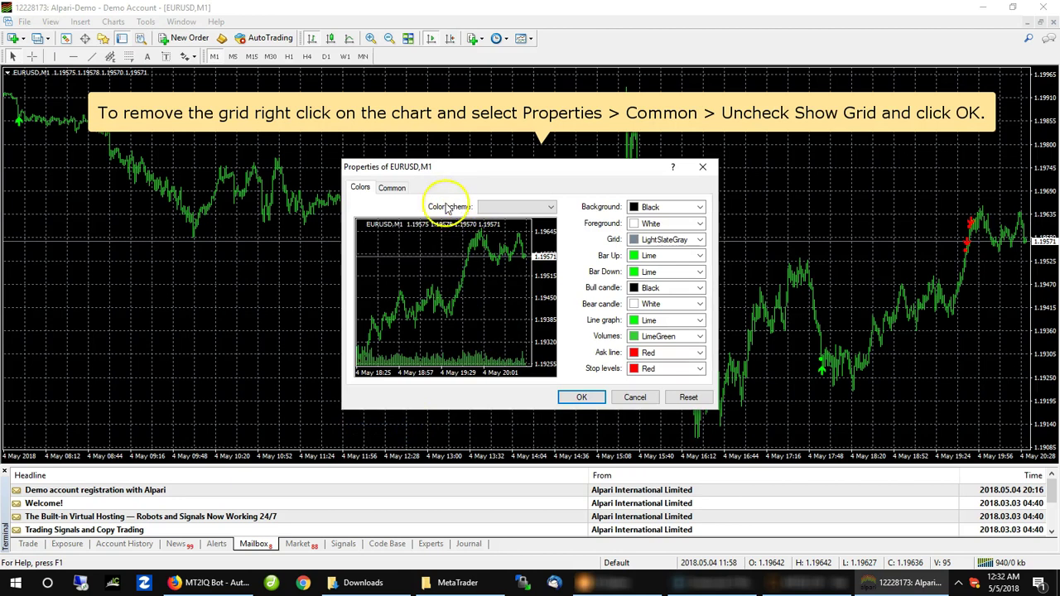
{"action": "left_click", "coordinate": [398, 191]}
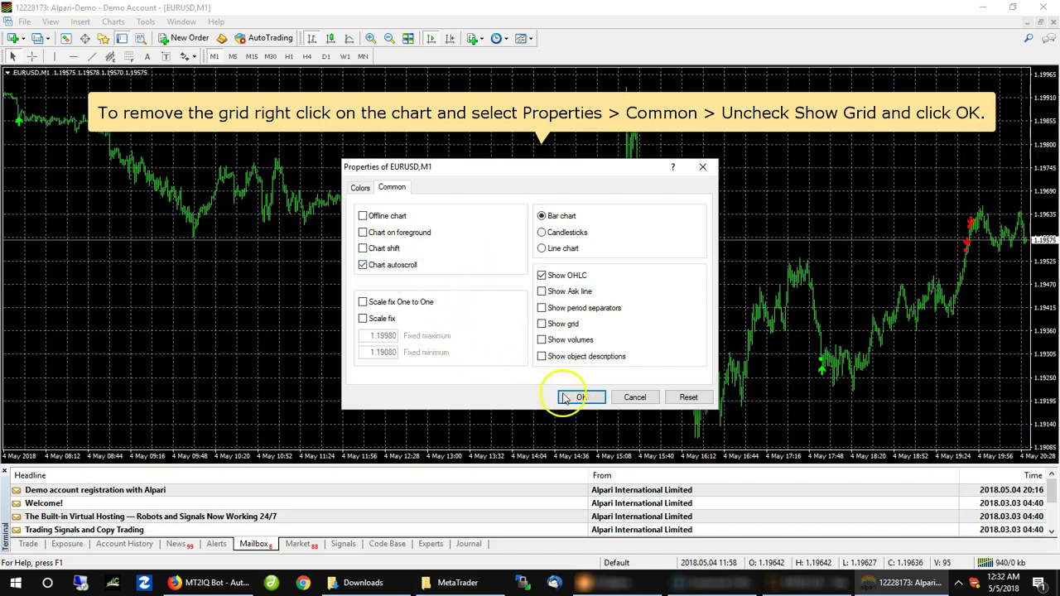
{"action": "left_click", "coordinate": [582, 398]}
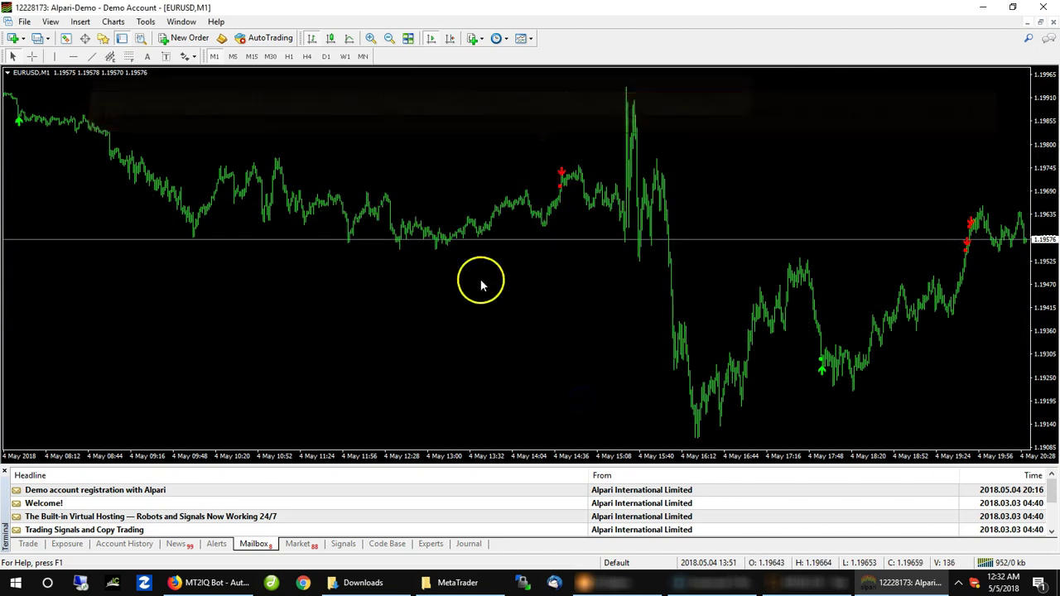
Switch the EURUSD M1 chart to candlesticks and review the chart's common and color properties
{"action": "left_click", "coordinate": [331, 39]}
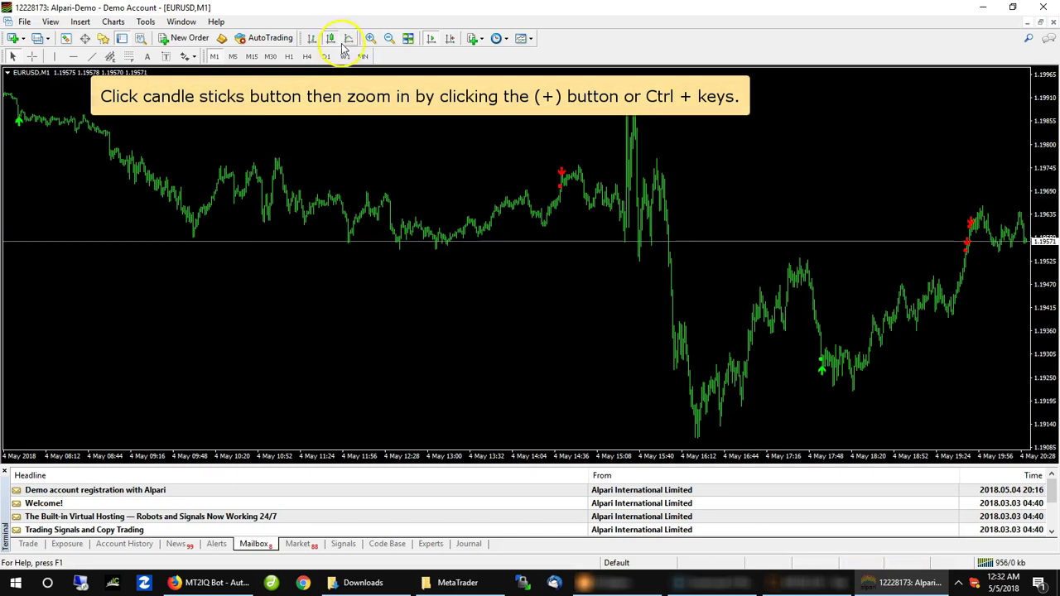
{"action": "right_click", "coordinate": [400, 113]}
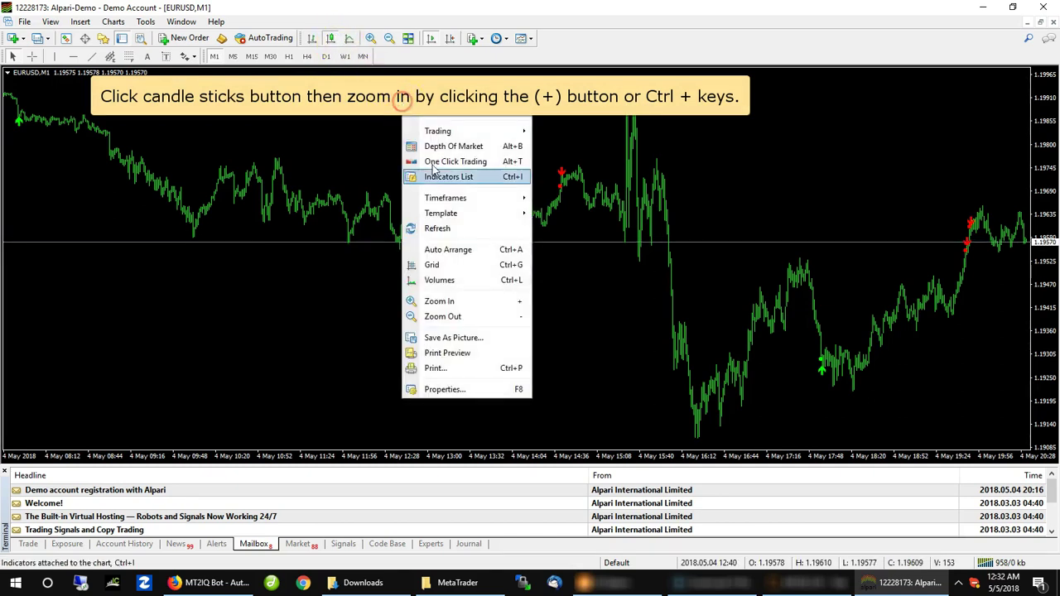
{"action": "left_click", "coordinate": [443, 388]}
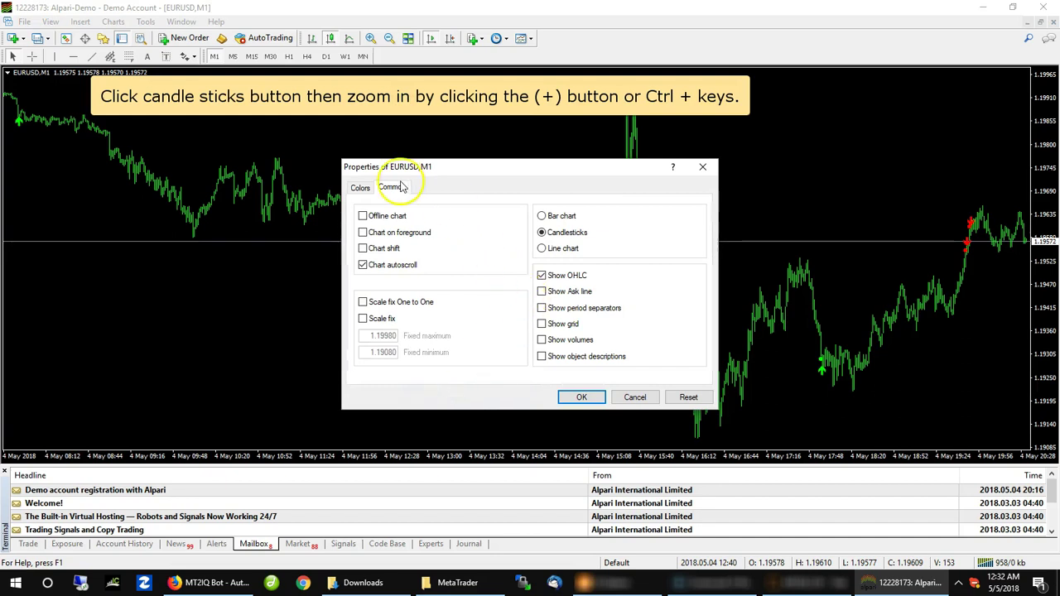
{"action": "left_click", "coordinate": [360, 188]}
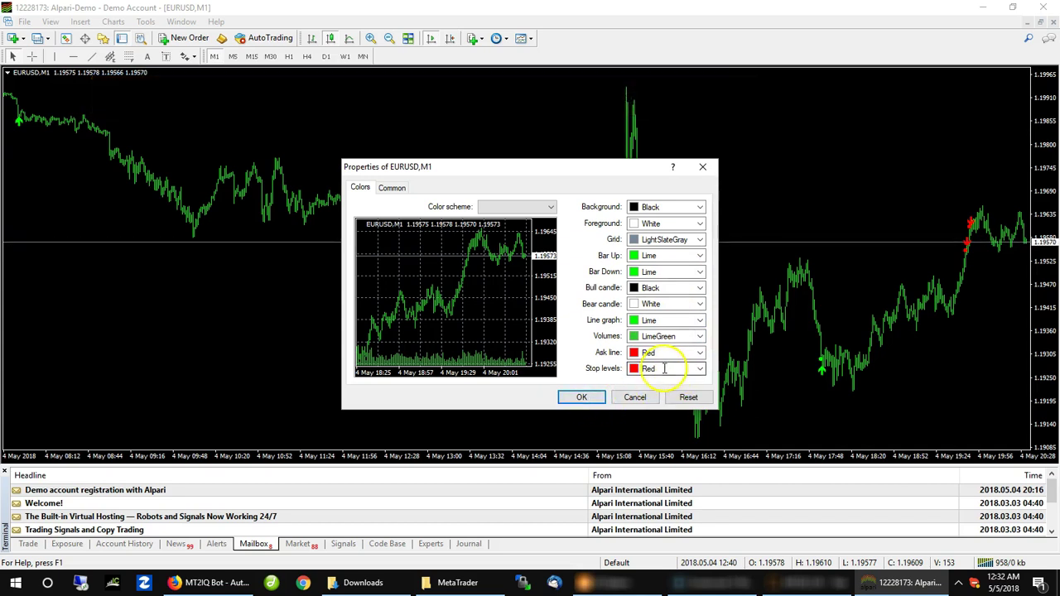
{"action": "left_click", "coordinate": [583, 398]}
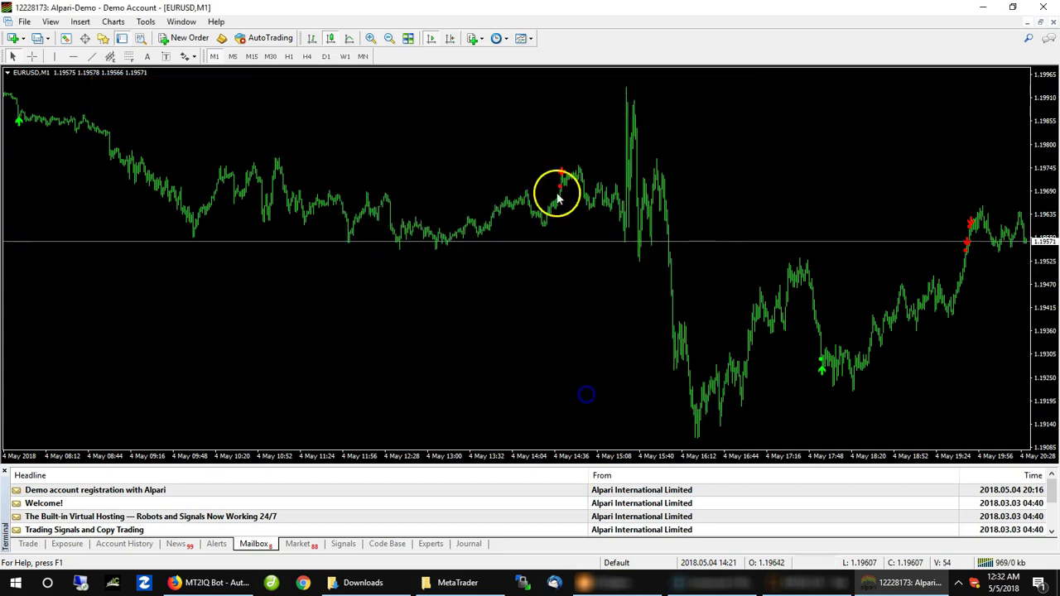
Shift the end of the EURUSD chart away from the right border and enlarge the candles by two zoom levels
{"action": "left_click", "coordinate": [447, 38]}
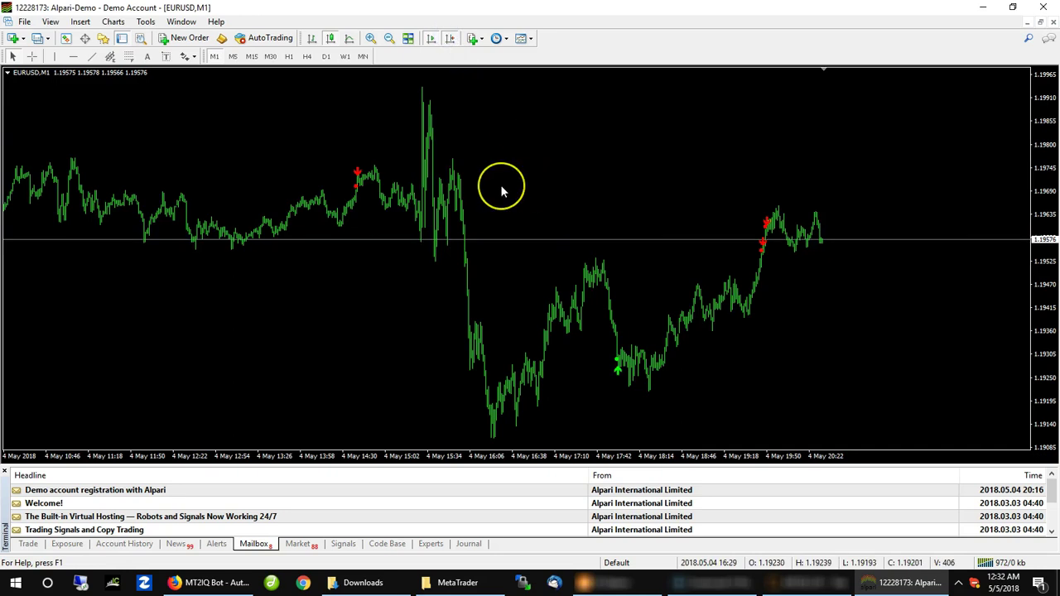
{"action": "key", "text": "plus"}
{"action": "key", "text": "plus"}
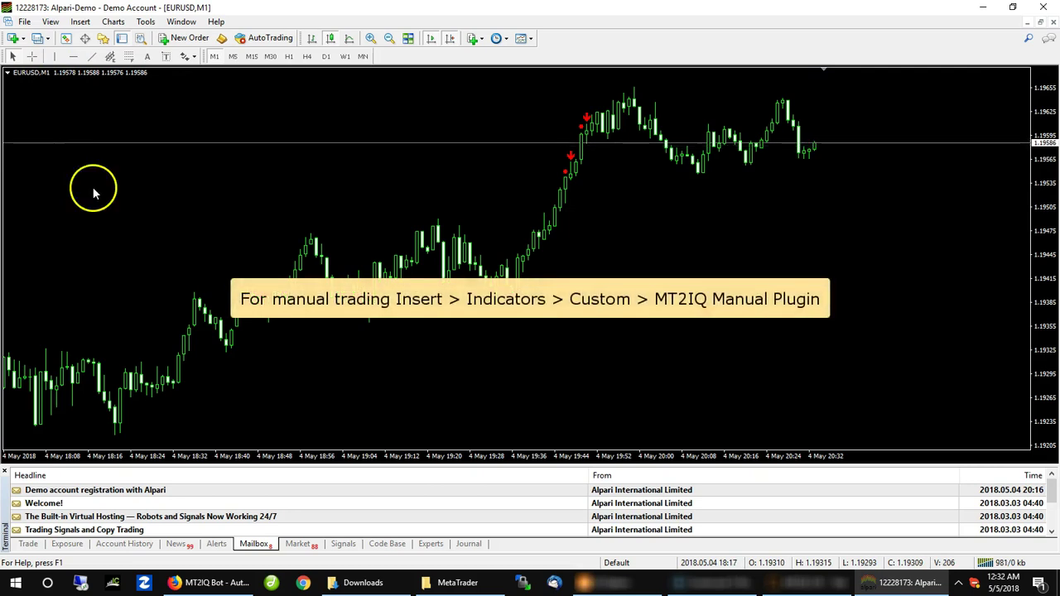
Insert the custom indicator MT2IQ_Manual_Plugin and bring up its input settings
{"action": "left_click", "coordinate": [81, 23]}
{"action": "mouse_move", "coordinate": [94, 36]}
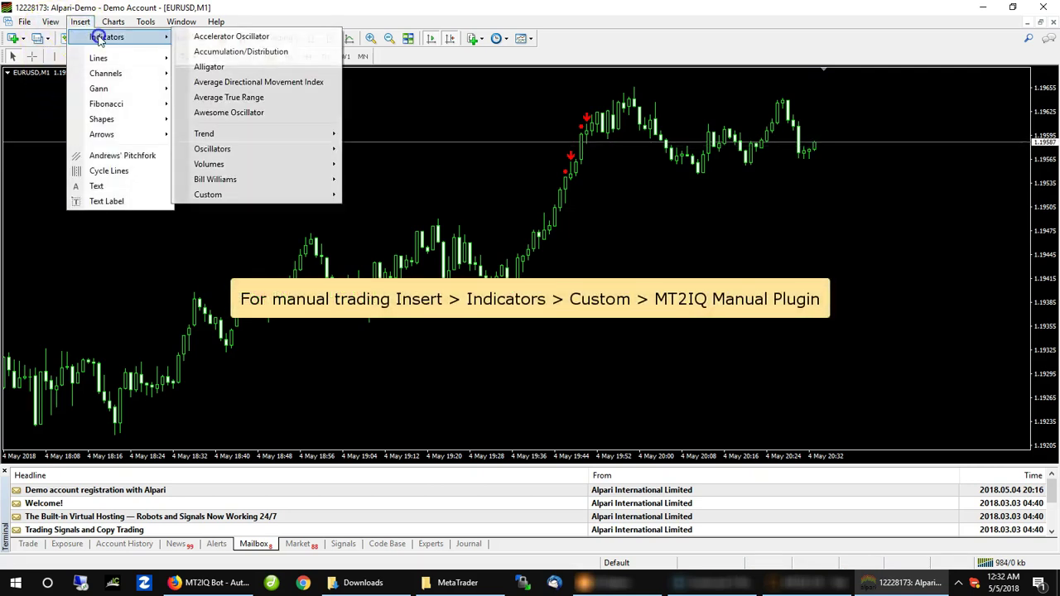
{"action": "mouse_move", "coordinate": [306, 199]}
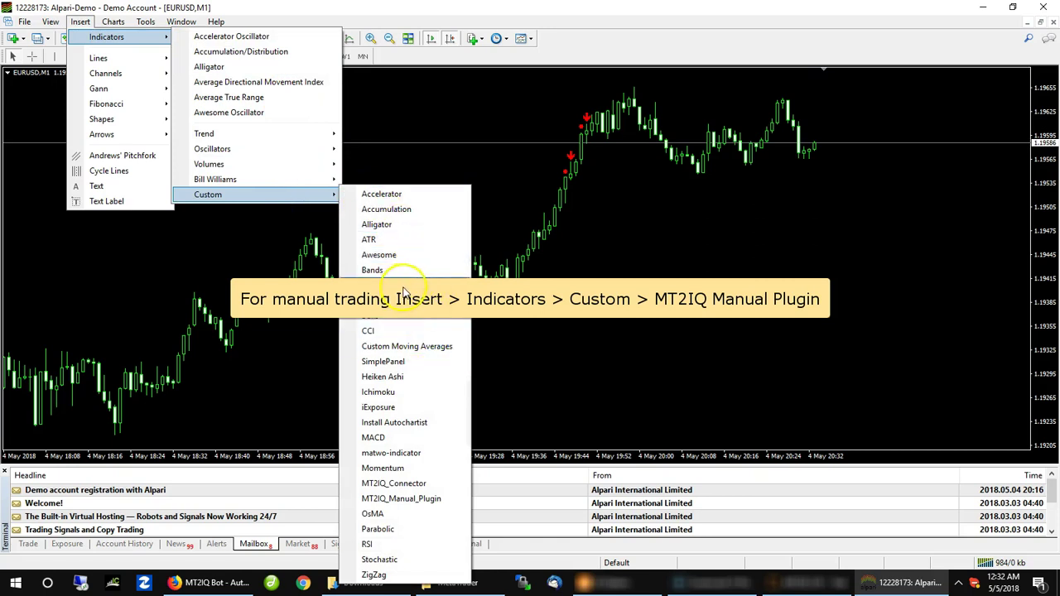
{"action": "left_click", "coordinate": [417, 503]}
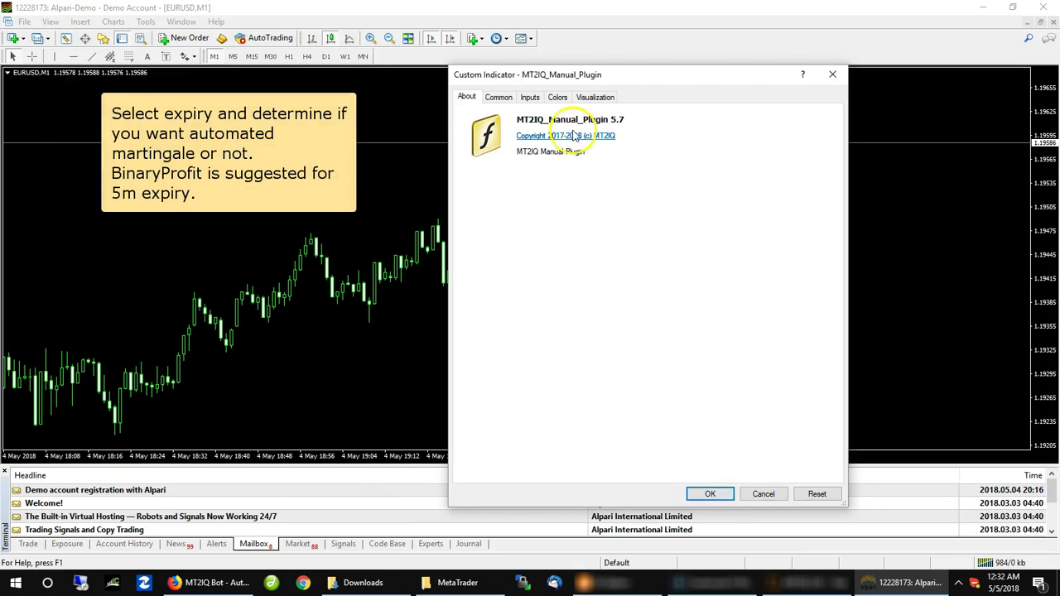
{"action": "left_click", "coordinate": [505, 97]}
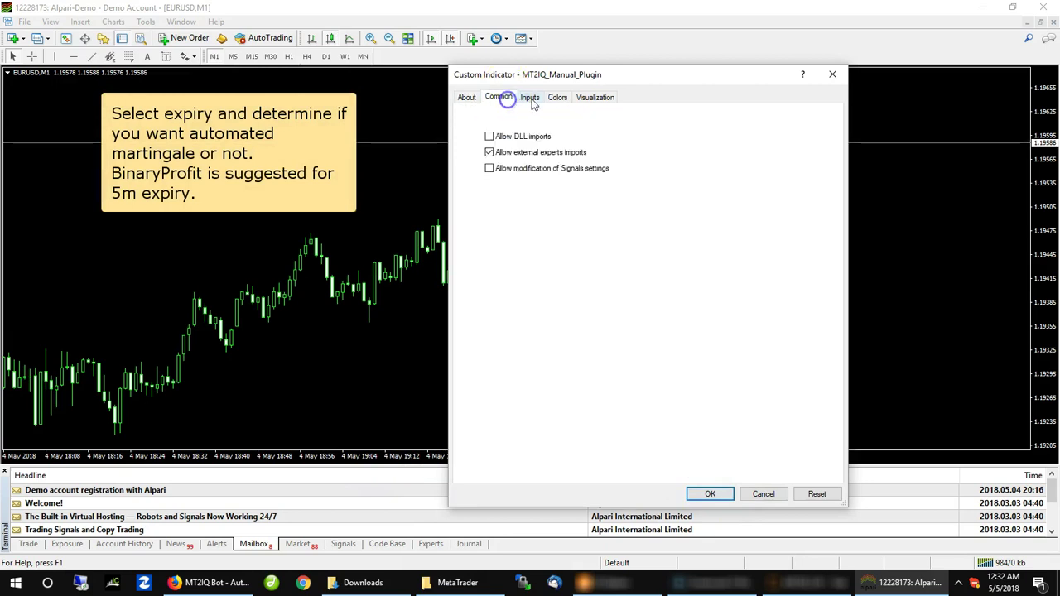
{"action": "left_click", "coordinate": [531, 97]}
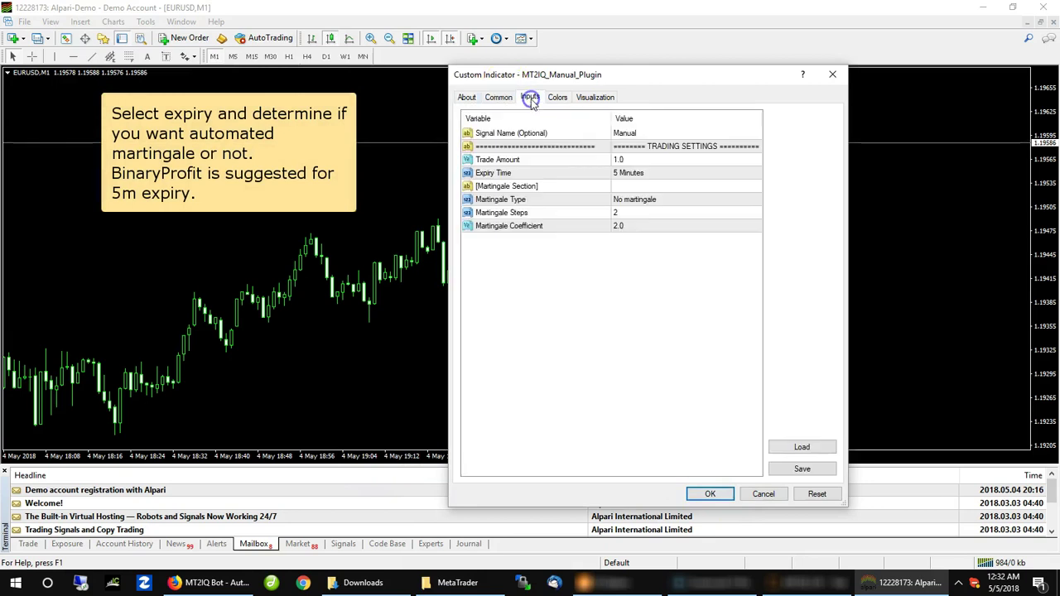
Set the manual plugin's Expiry Time to 1 Minute and apply the indicator to the chart
{"action": "left_click", "coordinate": [643, 174]}
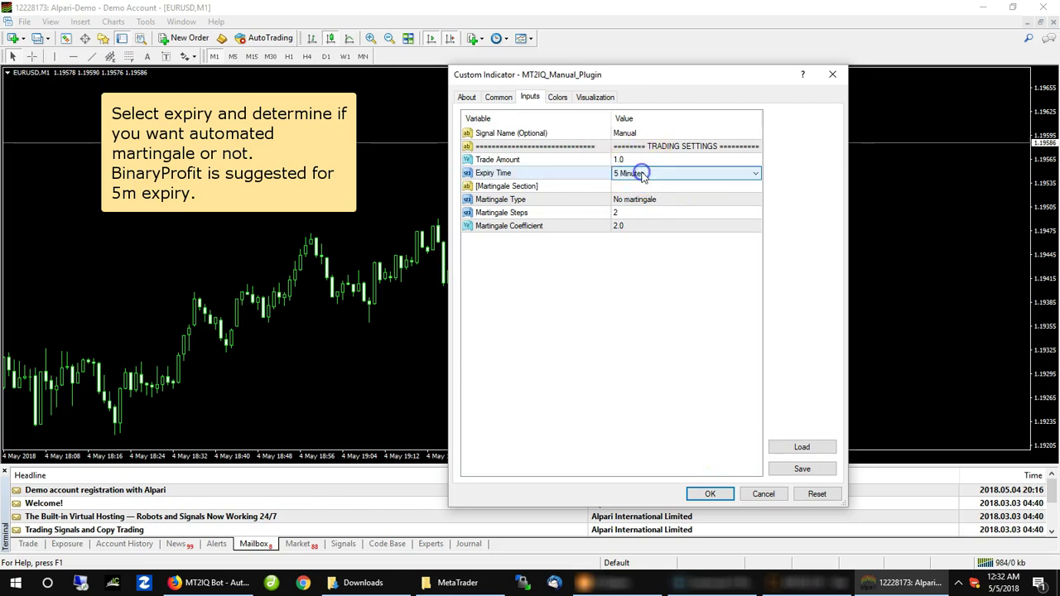
{"action": "left_click", "coordinate": [644, 174]}
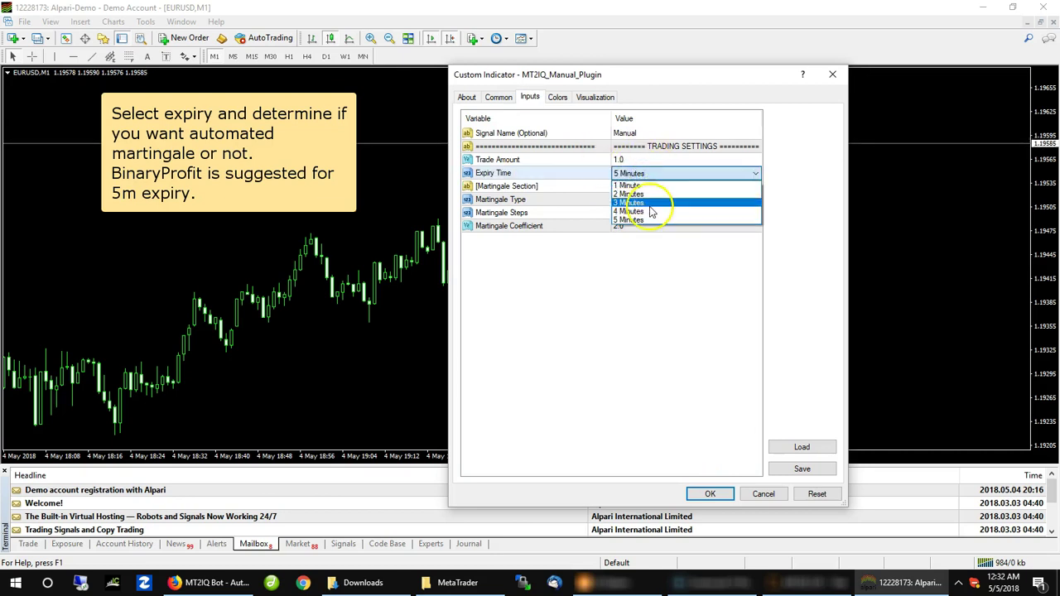
{"action": "left_click", "coordinate": [652, 186]}
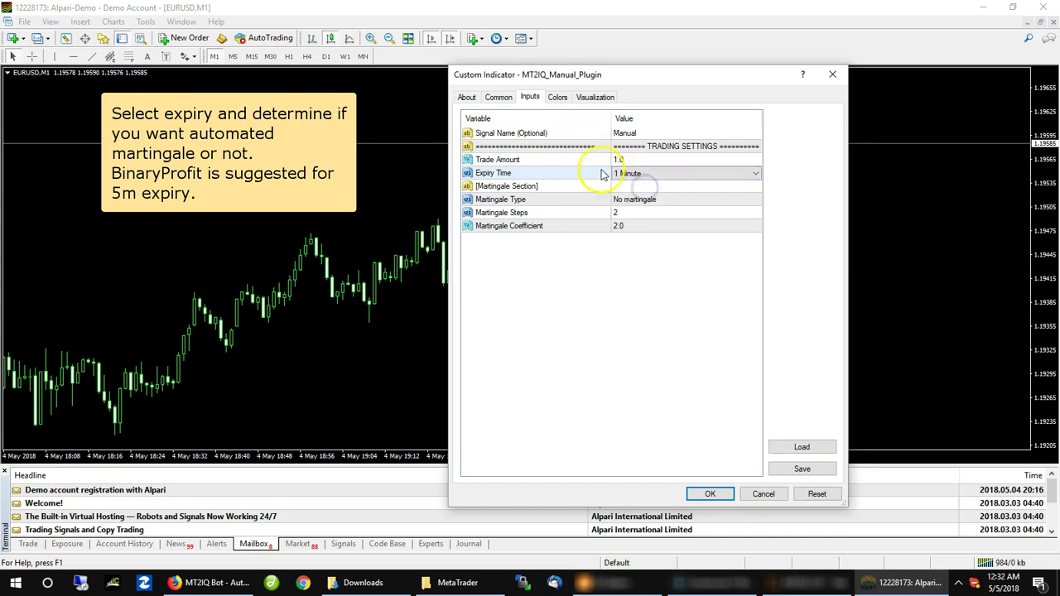
{"action": "left_click", "coordinate": [710, 495]}
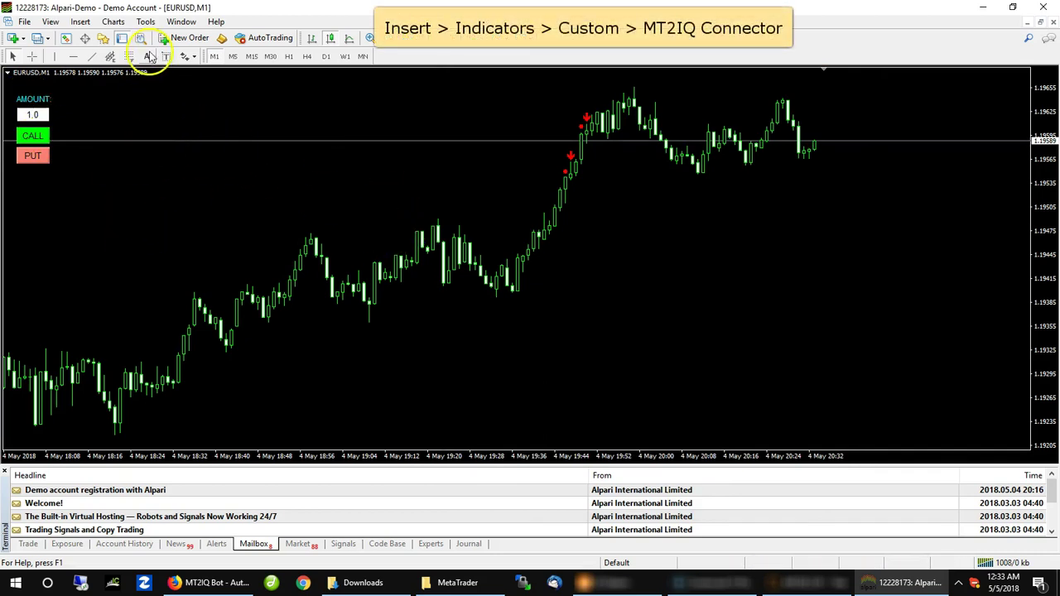
Insert the custom indicator MT2IQ_Connector and check its Call and Put signal buffers against those of BinaryProfit
{"action": "left_click", "coordinate": [81, 21]}
{"action": "mouse_move", "coordinate": [108, 39]}
{"action": "mouse_move", "coordinate": [232, 192]}
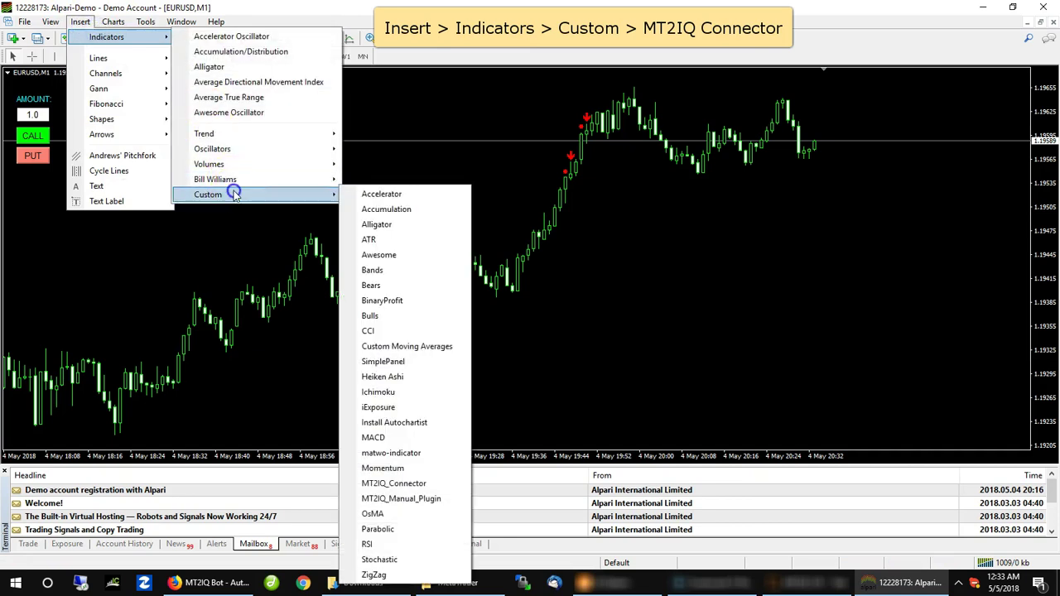
{"action": "left_click", "coordinate": [417, 487]}
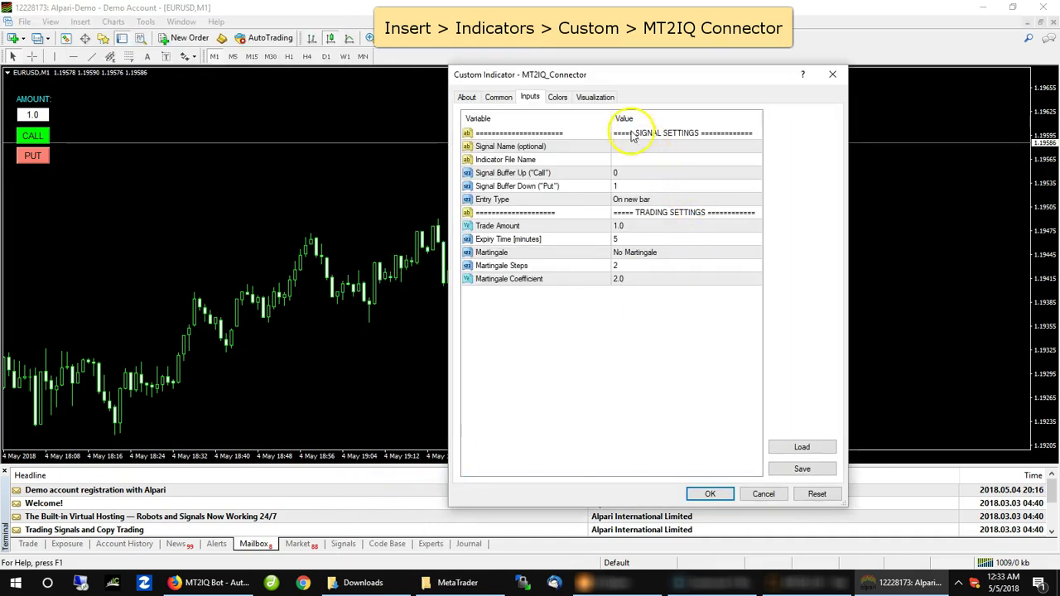
{"action": "left_click", "coordinate": [631, 173]}
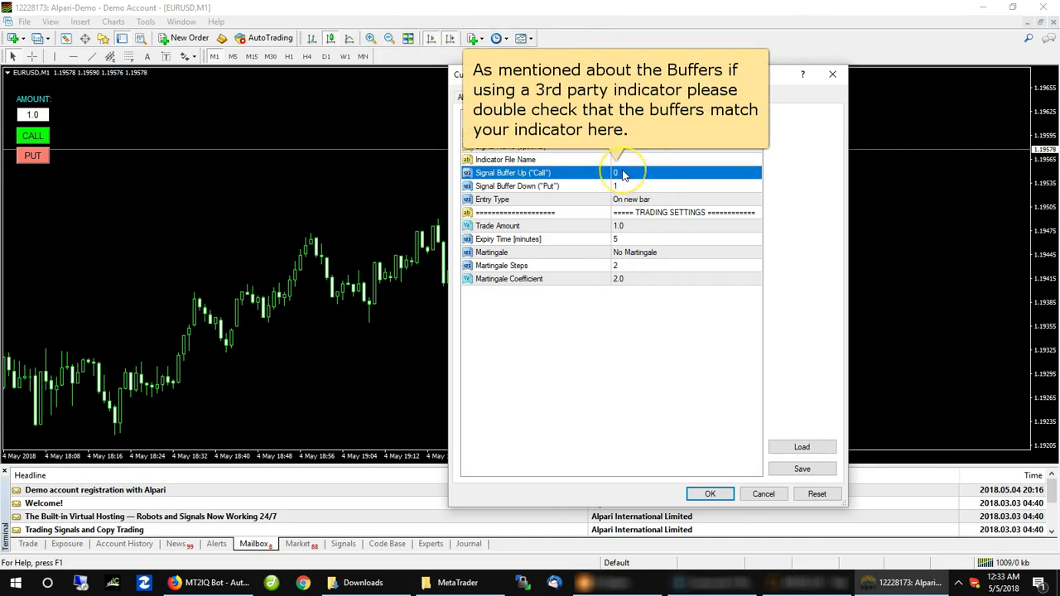
{"action": "left_click", "coordinate": [626, 185]}
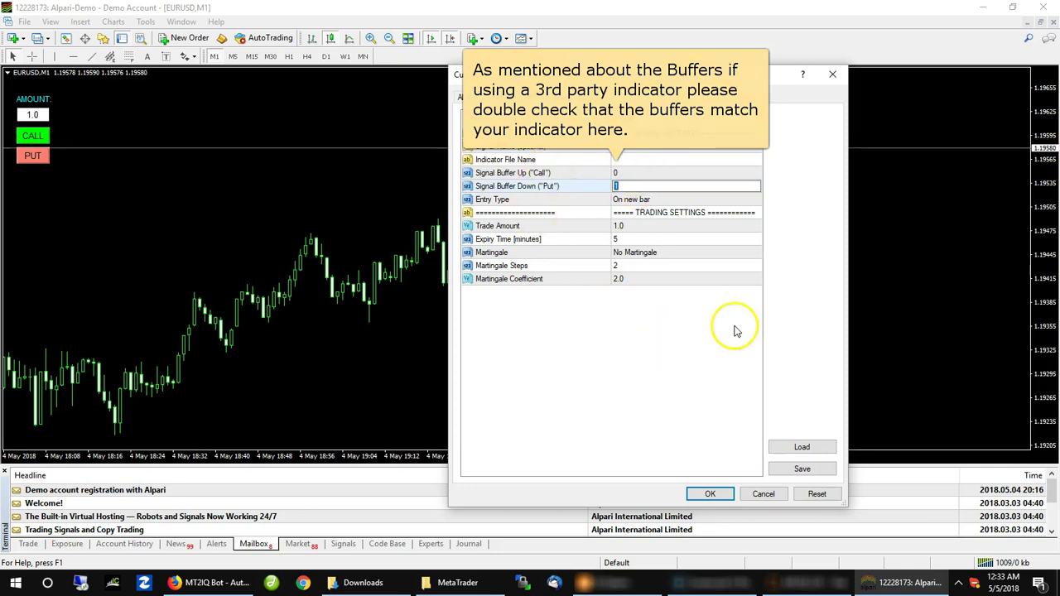
{"action": "left_click", "coordinate": [642, 173]}
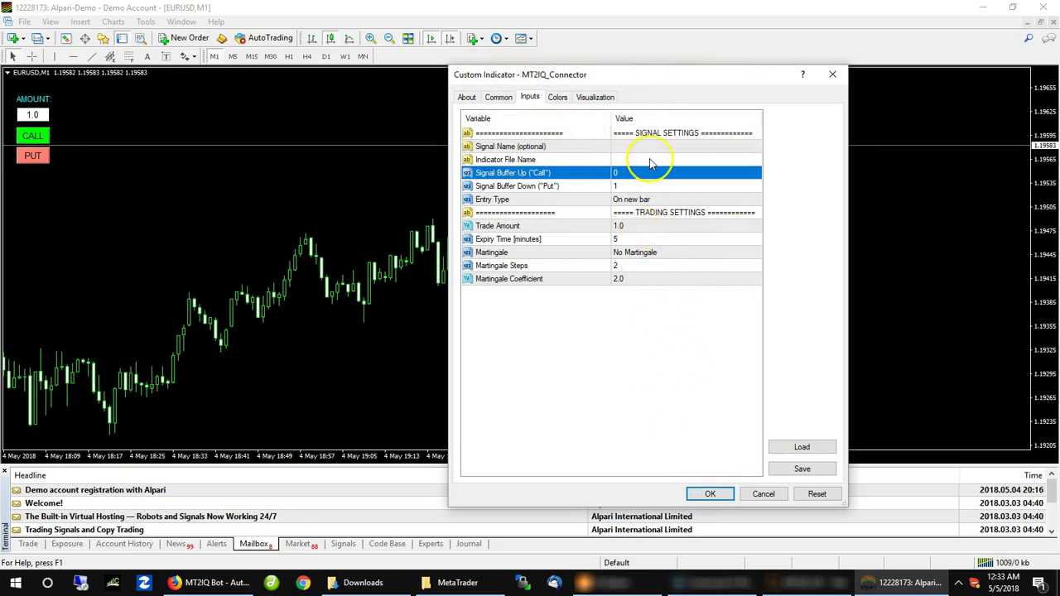
Enter BinaryProfit as the connector's Indicator File Name and Binary Profit as its Signal Name
{"action": "left_click", "coordinate": [630, 161]}
{"action": "left_click", "coordinate": [664, 162]}
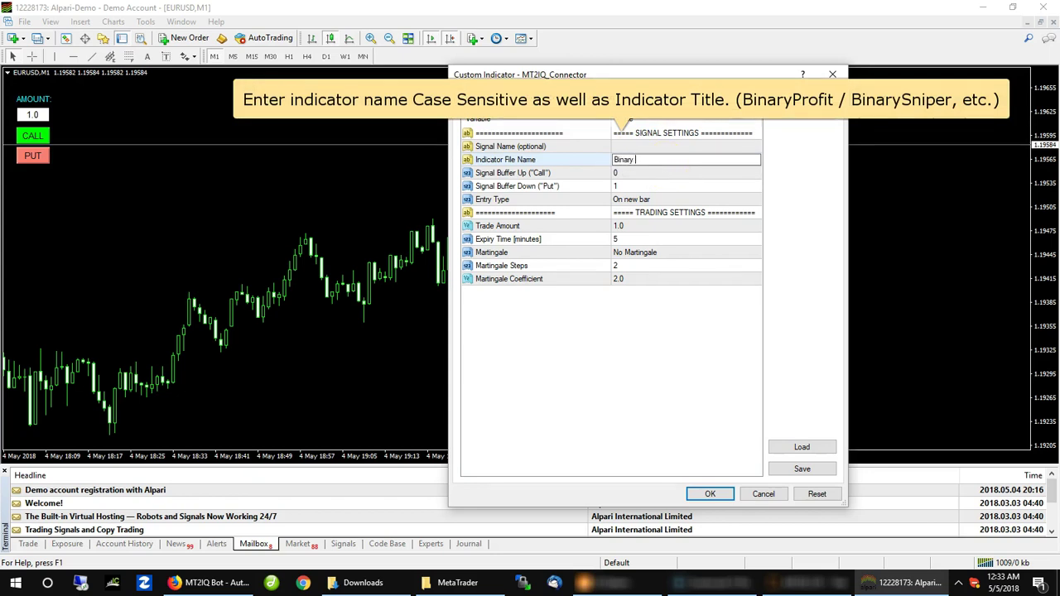
{"action": "type", "text": "t"}
{"action": "left_click", "coordinate": [628, 147]}
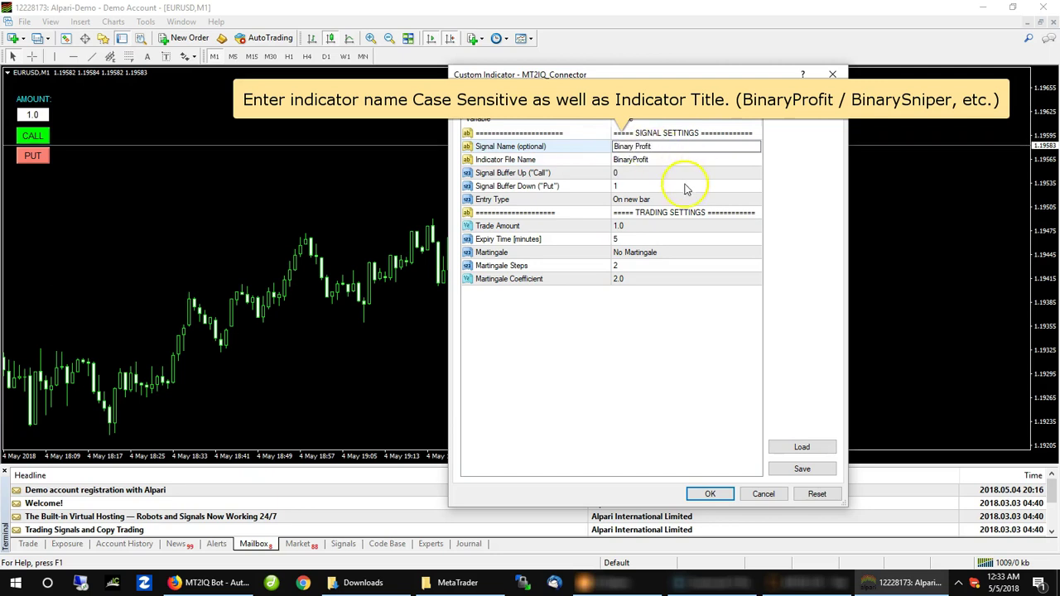
Review the connector's Entry Type options and set the entry type to Intrabar
{"action": "left_click", "coordinate": [641, 201]}
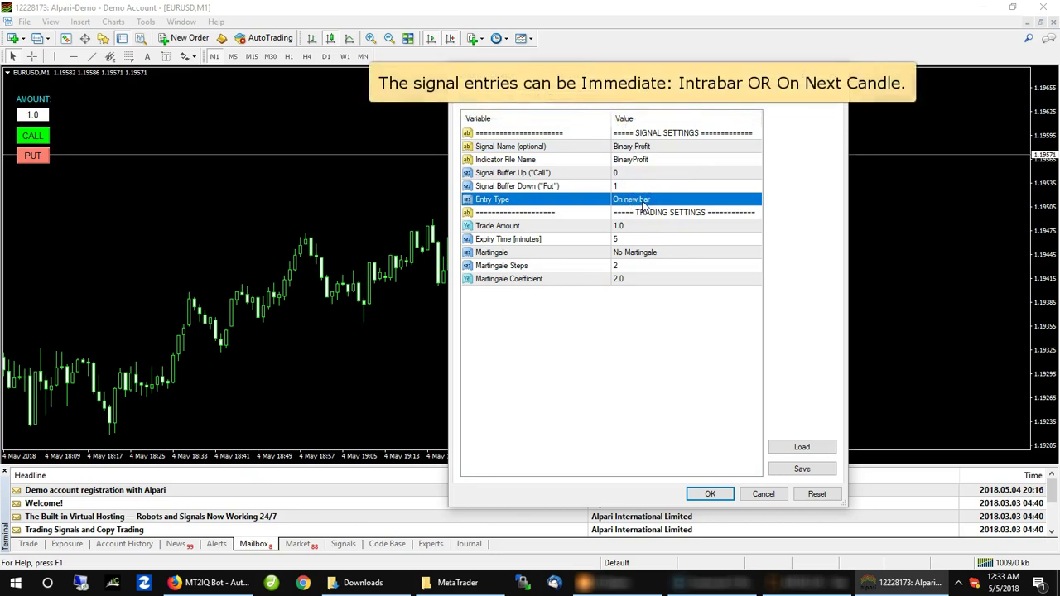
{"action": "left_click", "coordinate": [644, 201]}
{"action": "left_click", "coordinate": [643, 202]}
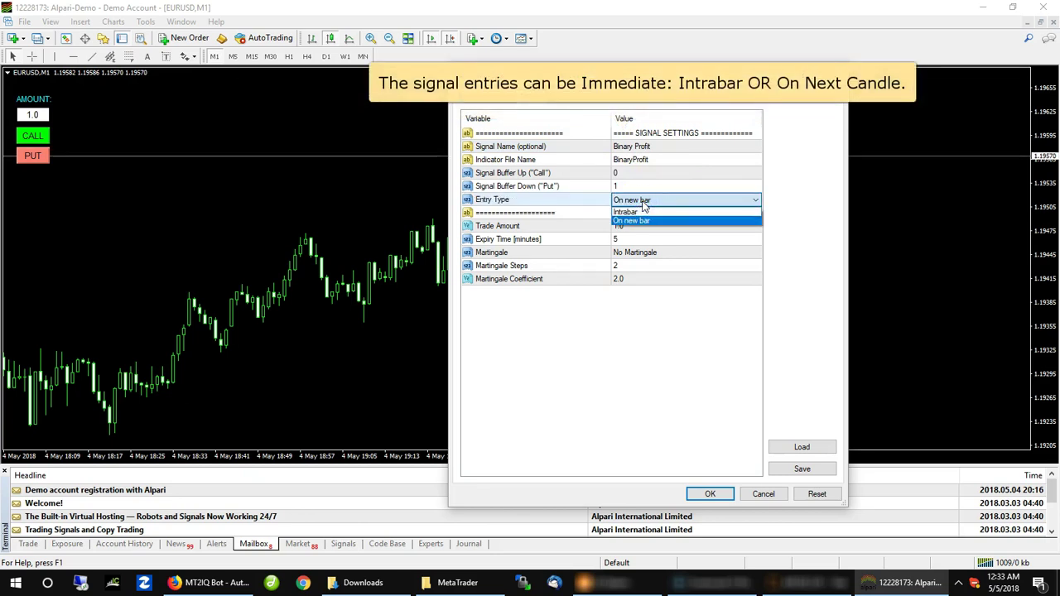
{"action": "left_click", "coordinate": [644, 204]}
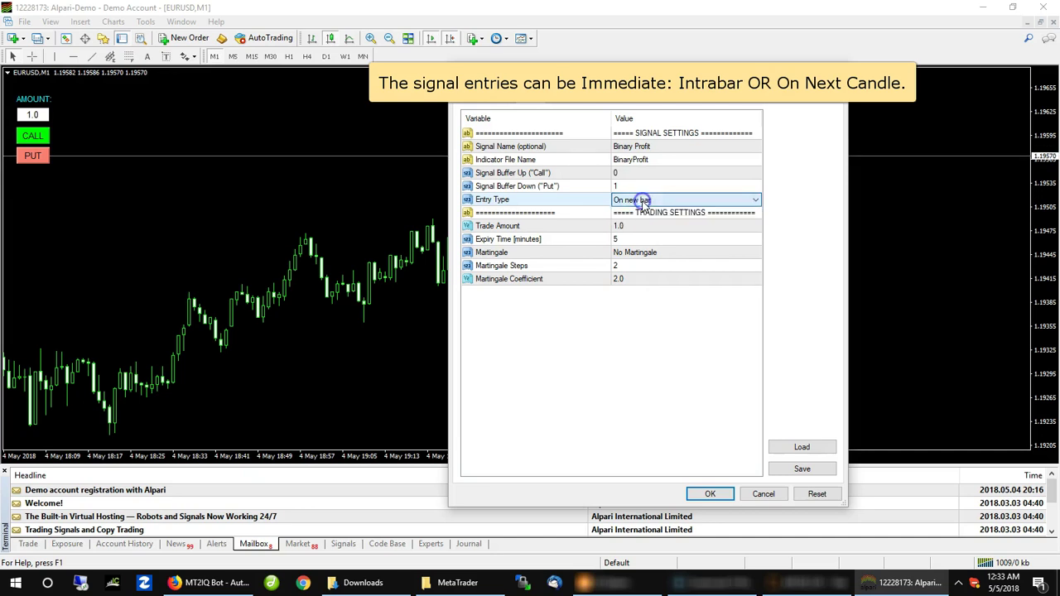
{"action": "left_click_drag", "start_coordinate": [590, 83], "coordinate": [198, 120]}
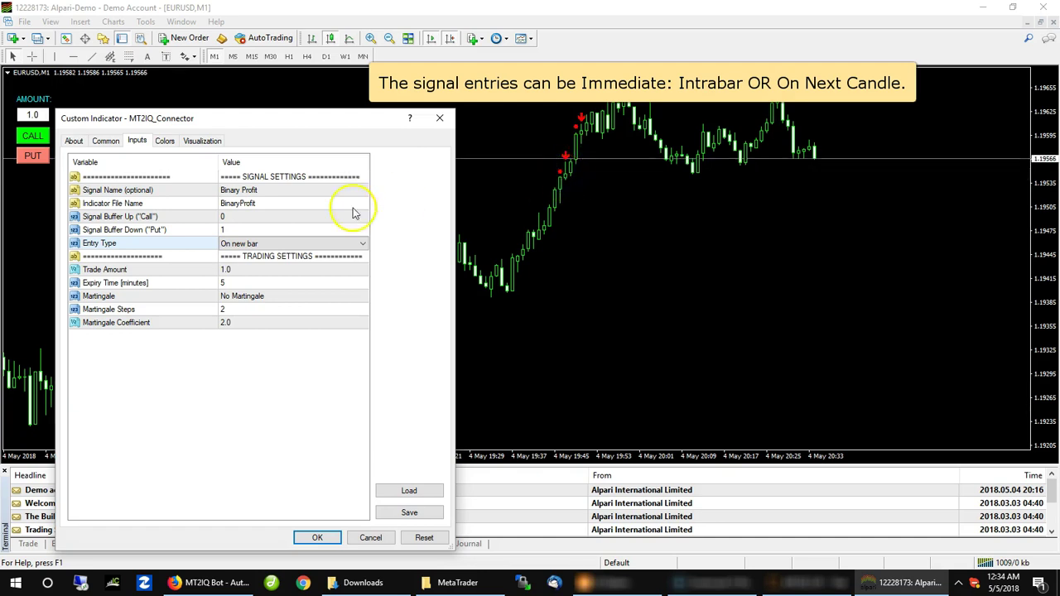
{"action": "left_click", "coordinate": [258, 243]}
{"action": "left_click", "coordinate": [259, 257]}
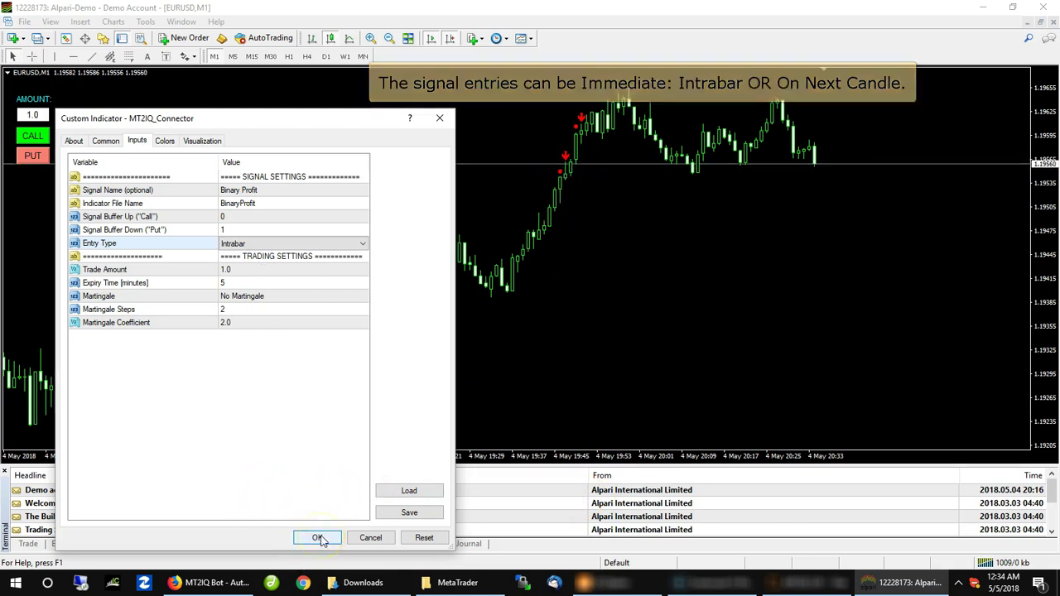
Set the connector's Martingale to On next expiry, with 7 Martingale Steps and a Martingale Coefficient of 2
{"action": "left_click", "coordinate": [280, 296]}
{"action": "left_click", "coordinate": [278, 295]}
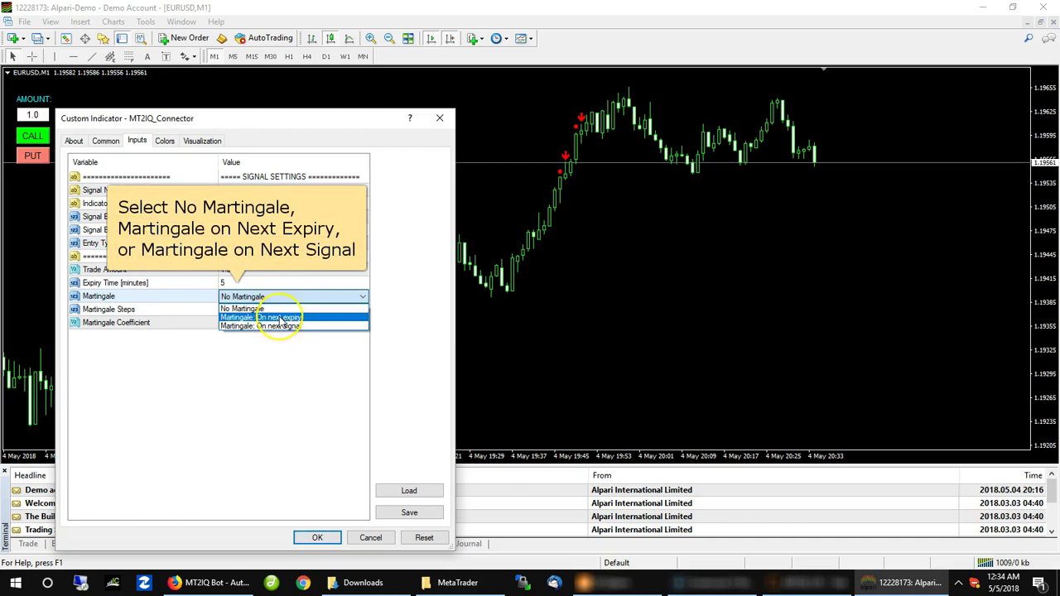
{"action": "left_click", "coordinate": [280, 318]}
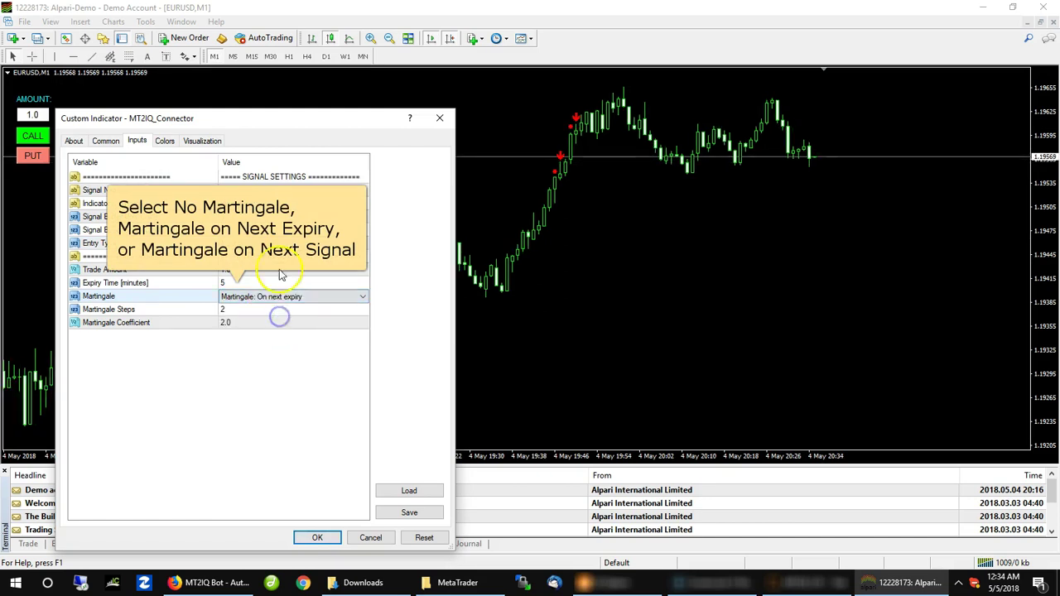
{"action": "left_click", "coordinate": [251, 310]}
{"action": "left_click", "coordinate": [250, 310]}
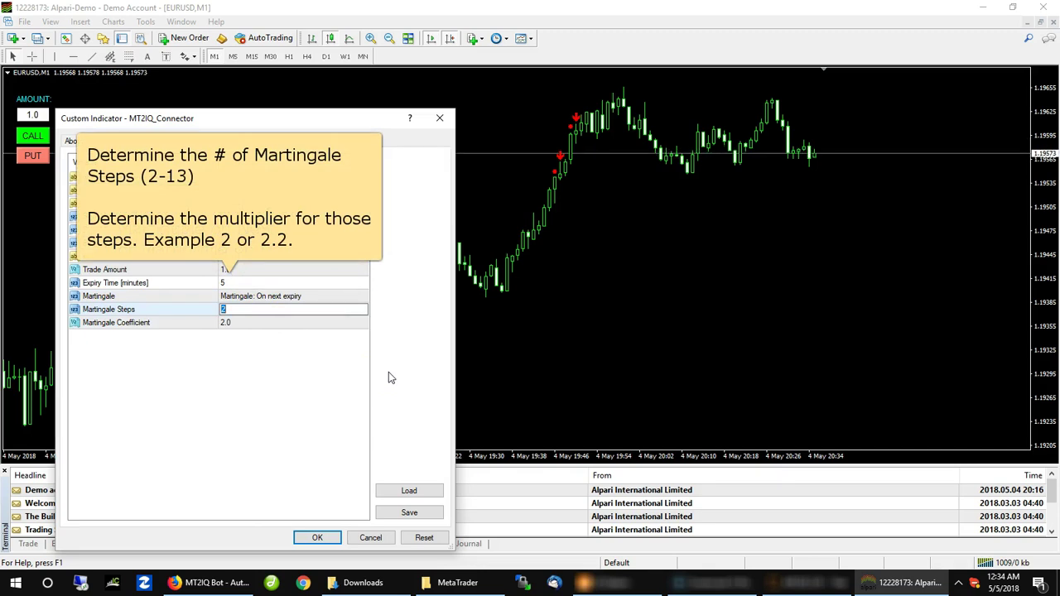
{"action": "left_click", "coordinate": [262, 322]}
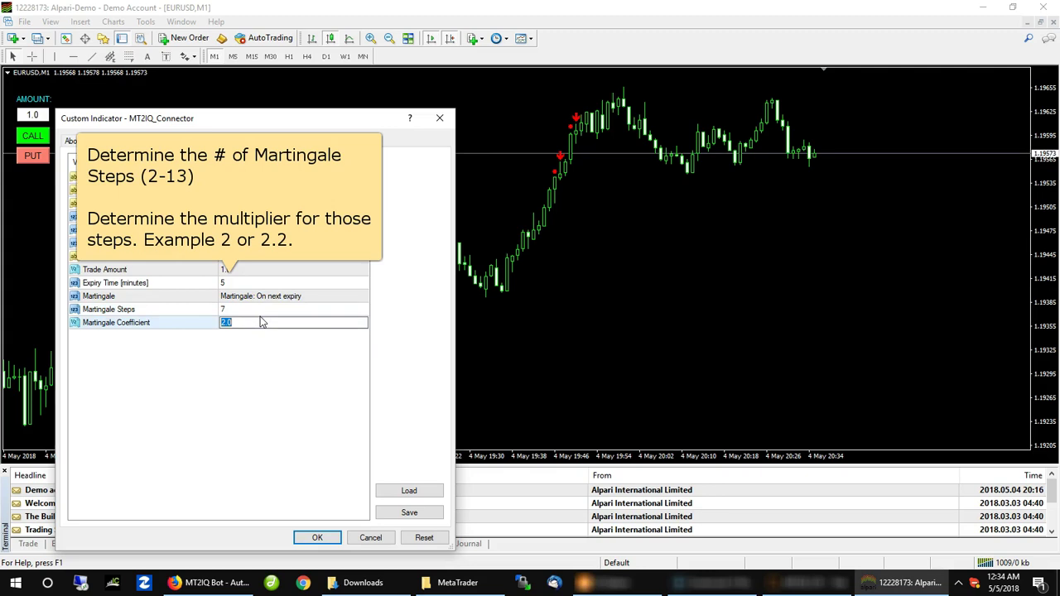
{"action": "type", "text": "2.25"}
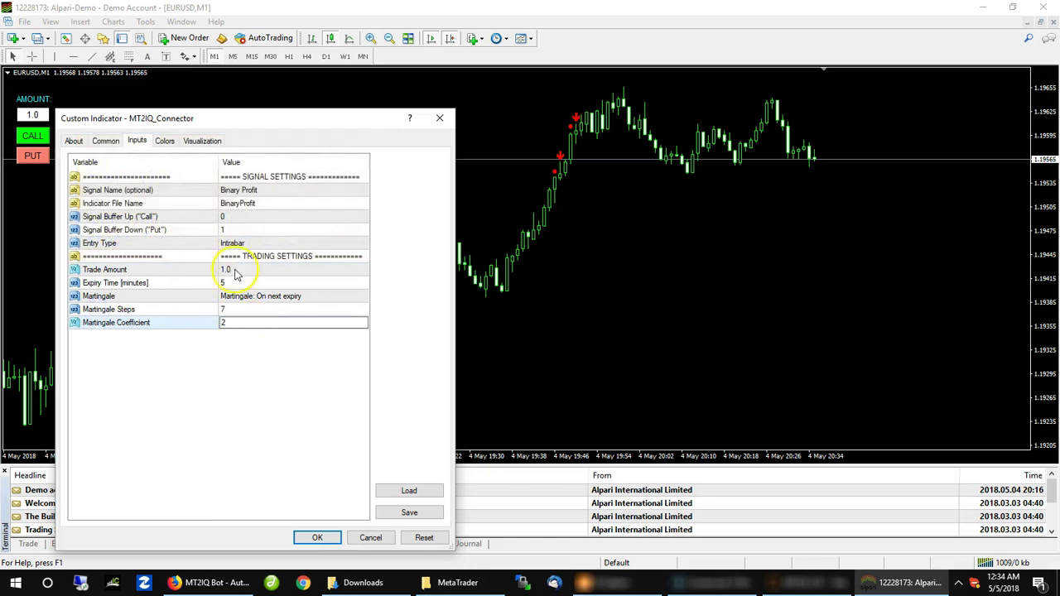
Check the Trade Amount, apply MT2IQ_Connector to the chart, and try the BinaryProfit signal's on-chart checkbox
{"action": "left_click", "coordinate": [273, 270]}
{"action": "left_click", "coordinate": [317, 538]}
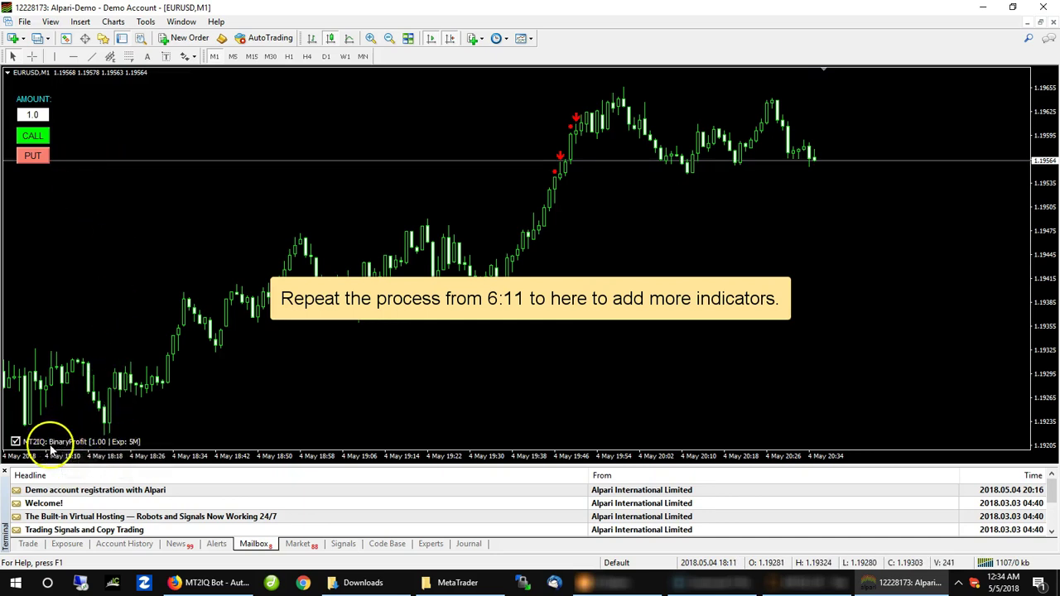
{"action": "left_click", "coordinate": [15, 442]}
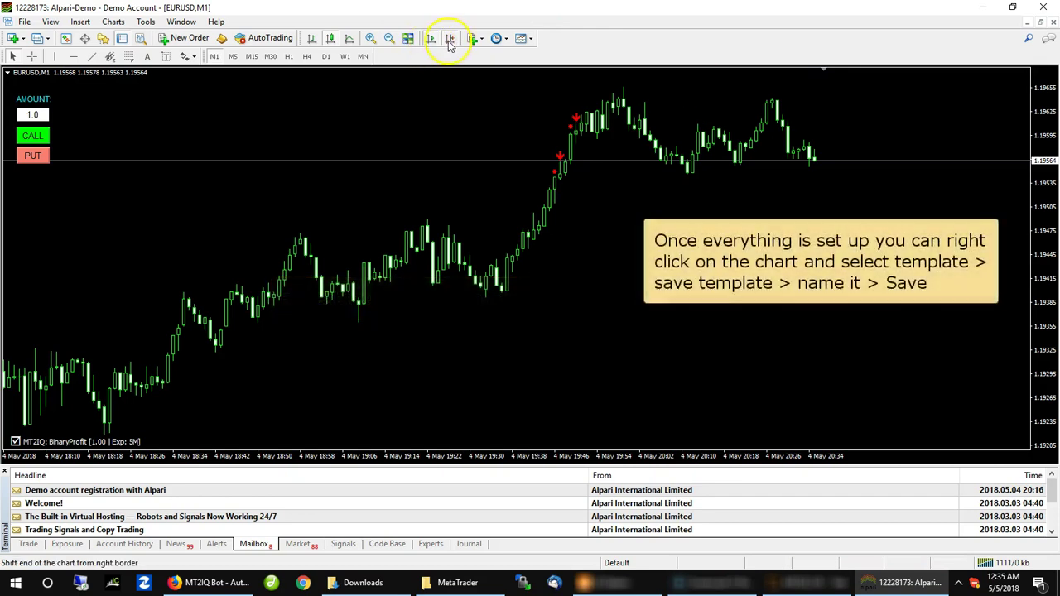
Look back through the EURUSD chart's earlier signals, and turn on automatic scrolling and the shift of the chart's end from the right border
{"action": "left_click_drag", "start_coordinate": [256, 166], "coordinate": [719, 198]}
{"action": "left_click_drag", "start_coordinate": [282, 198], "coordinate": [734, 217]}
{"action": "mouse_move", "coordinate": [228, 228]}
{"action": "left_mouse_down"}
{"action": "mouse_move", "coordinate": [447, 251]}
{"action": "mouse_move", "coordinate": [557, 240]}
{"action": "left_mouse_up"}
{"action": "left_click_drag", "start_coordinate": [410, 187], "coordinate": [443, 156]}
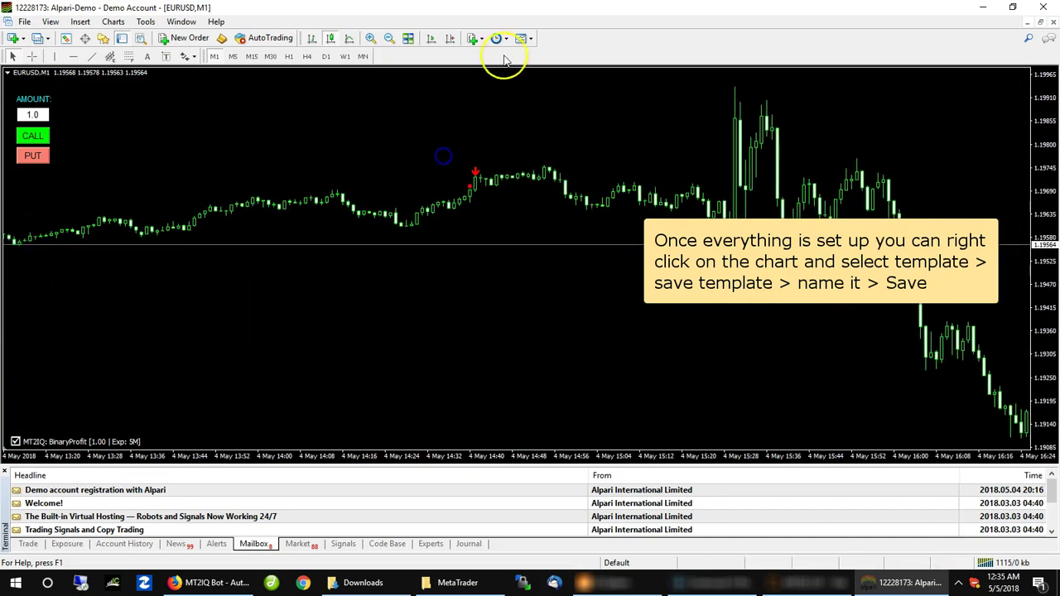
{"action": "left_click", "coordinate": [431, 38]}
{"action": "left_click", "coordinate": [450, 38]}
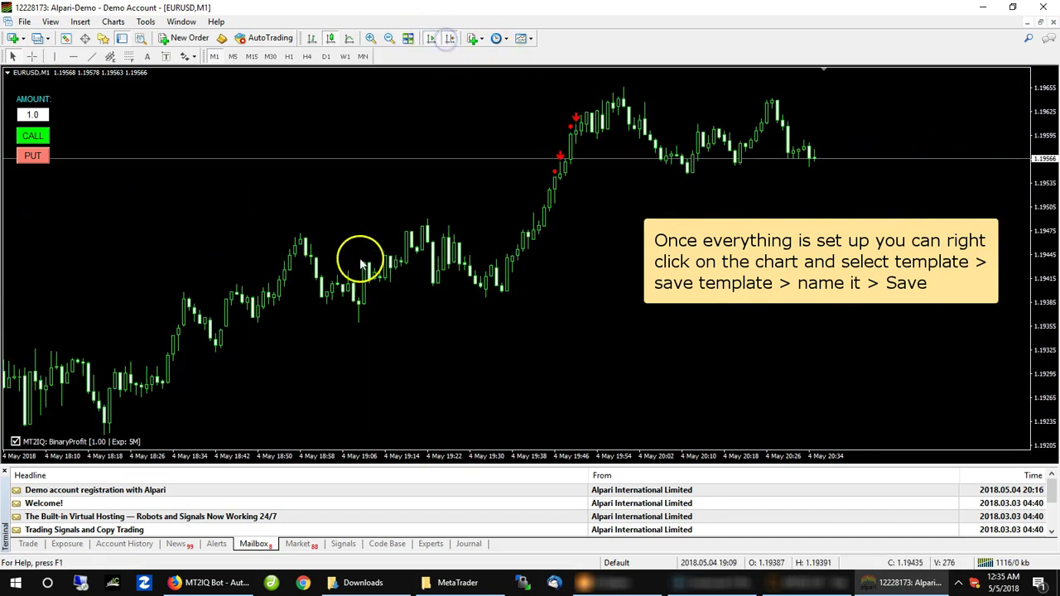
Save the EURUSD chart's setup as a template named Binary Profit, replacing the existing template of that name
{"action": "right_click", "coordinate": [248, 117]}
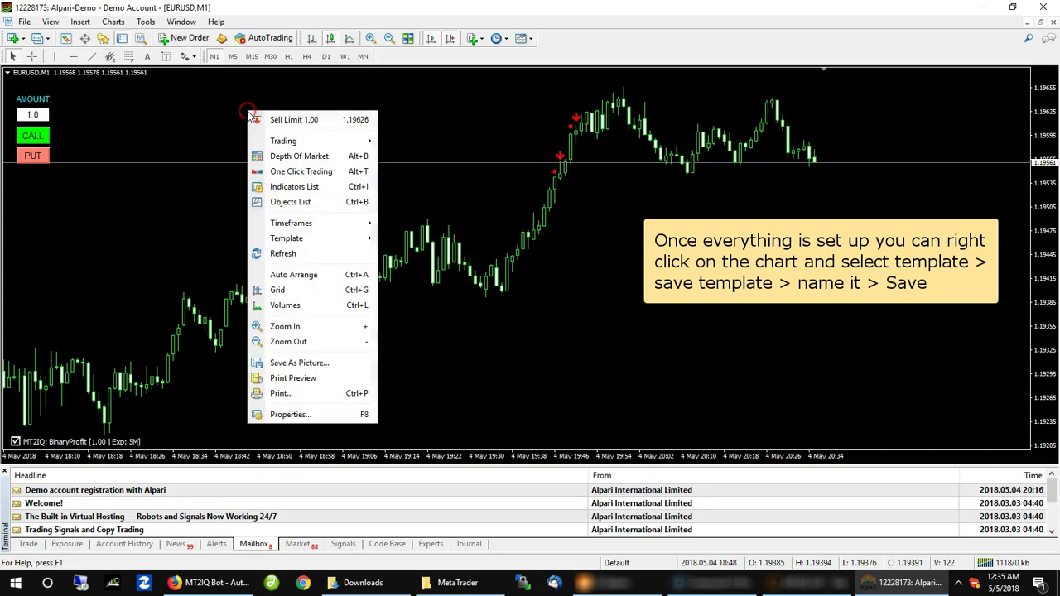
{"action": "mouse_move", "coordinate": [309, 238]}
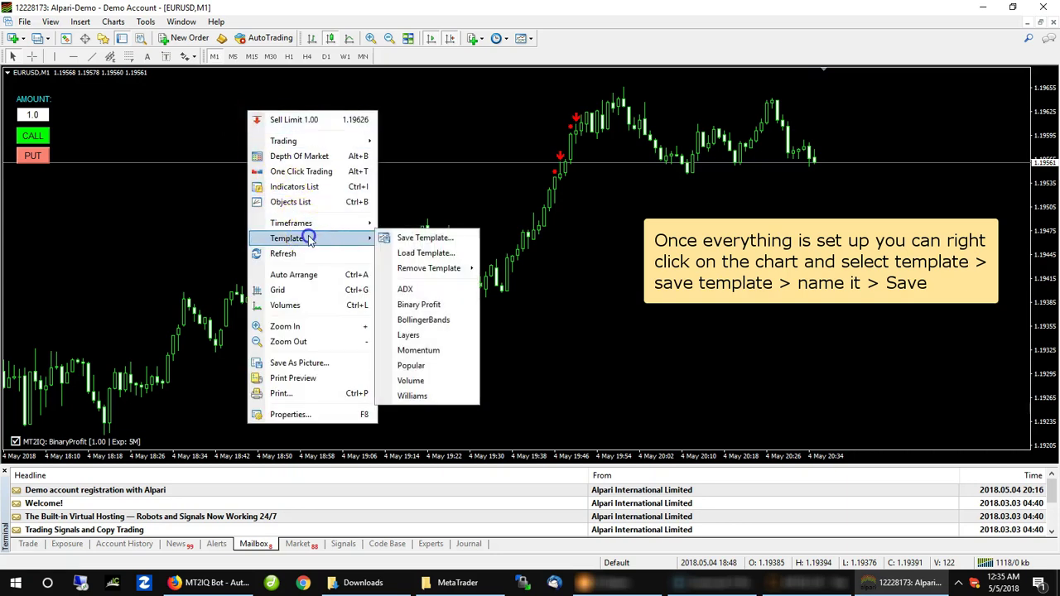
{"action": "left_click", "coordinate": [425, 238]}
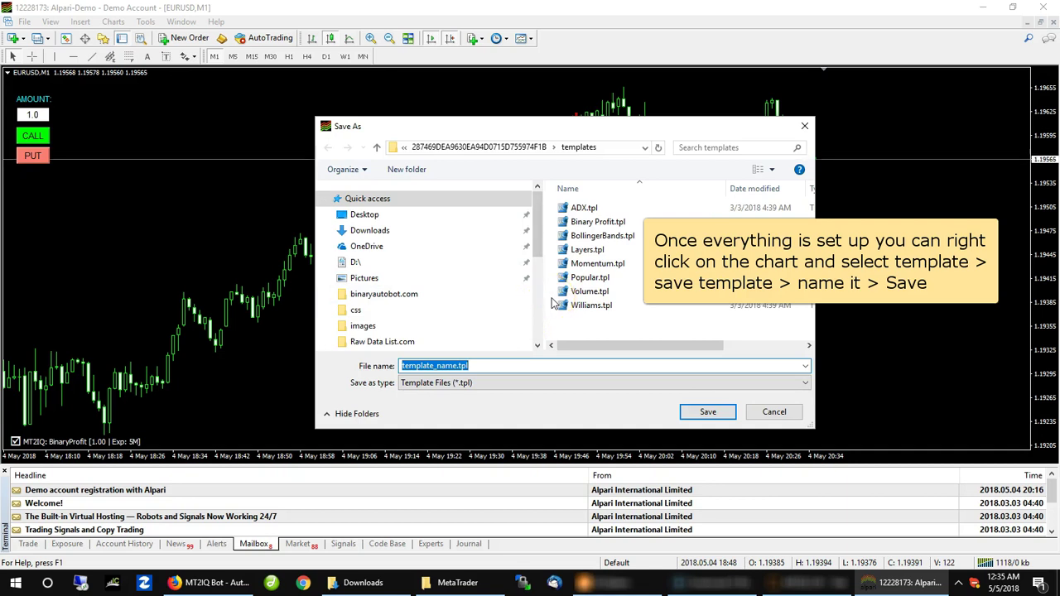
{"action": "type", "text": "Binary Profit"}
{"action": "key", "text": "Return"}
{"action": "left_click", "coordinate": [554, 298]}
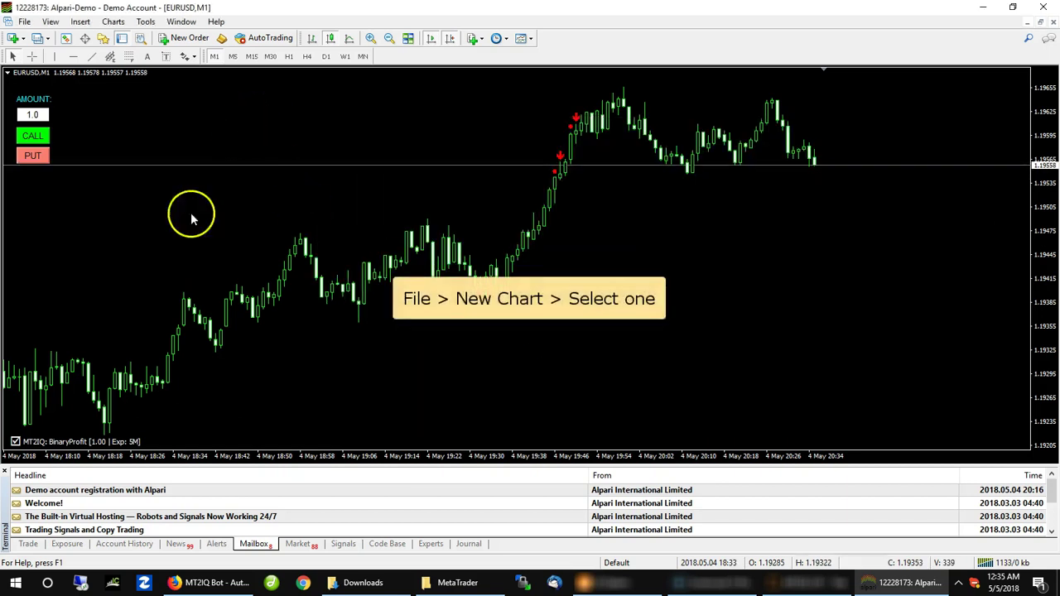
Open a new chart for the USDCAD pair
{"action": "left_click", "coordinate": [28, 23]}
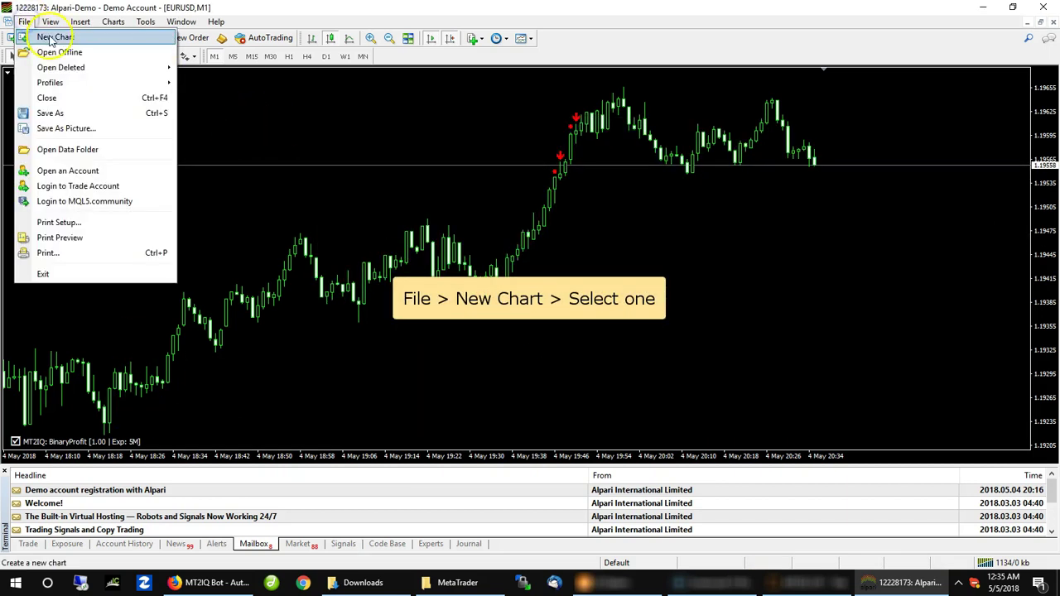
{"action": "left_click", "coordinate": [48, 36]}
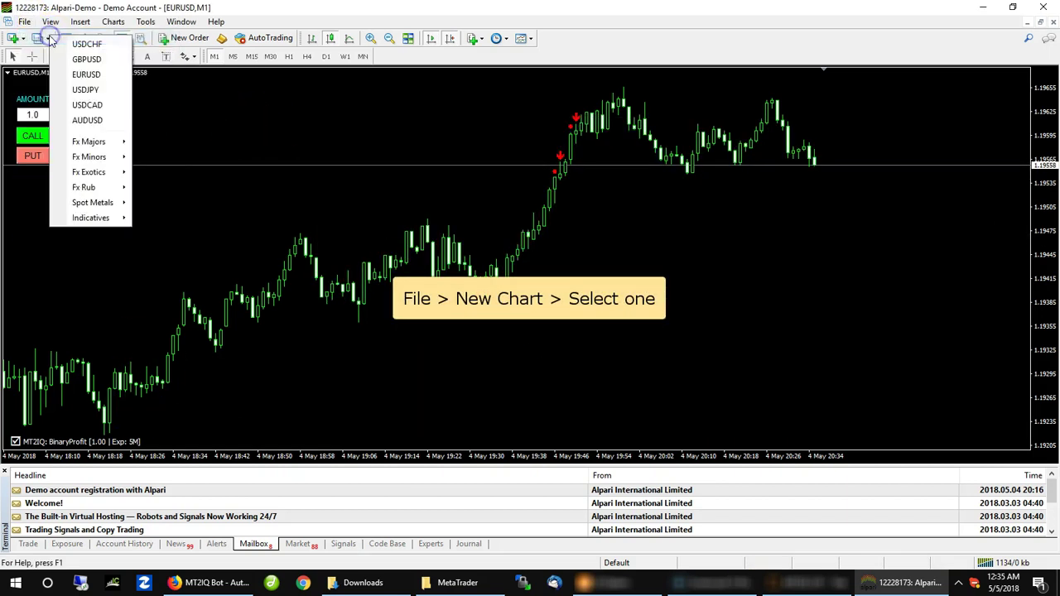
{"action": "left_click", "coordinate": [85, 108]}
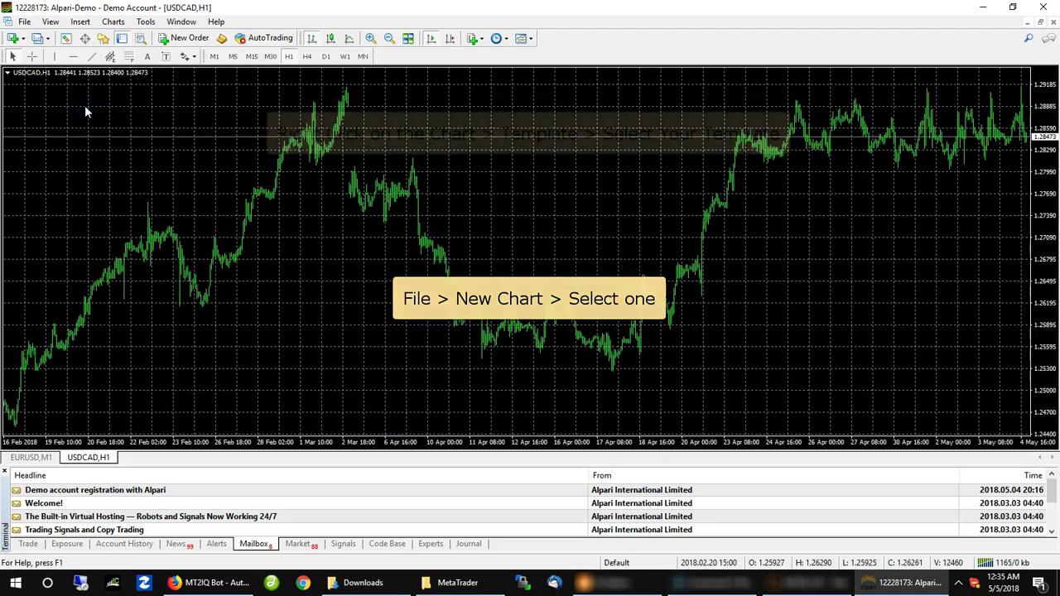
Apply the Binary Profit template to the USDCAD chart and set its timeframe to M1
{"action": "right_click", "coordinate": [508, 152]}
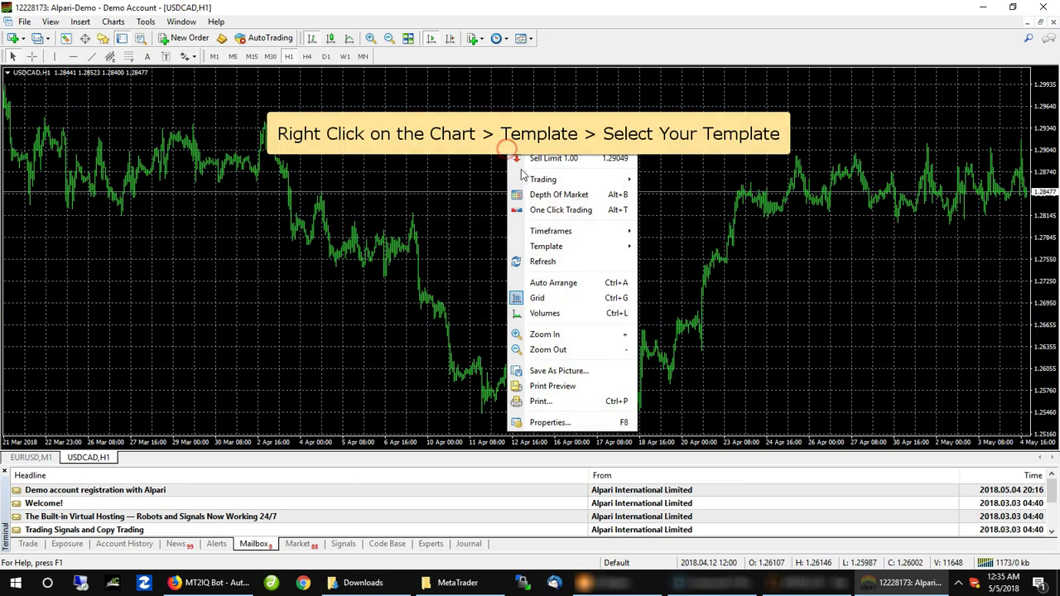
{"action": "left_click", "coordinate": [571, 244]}
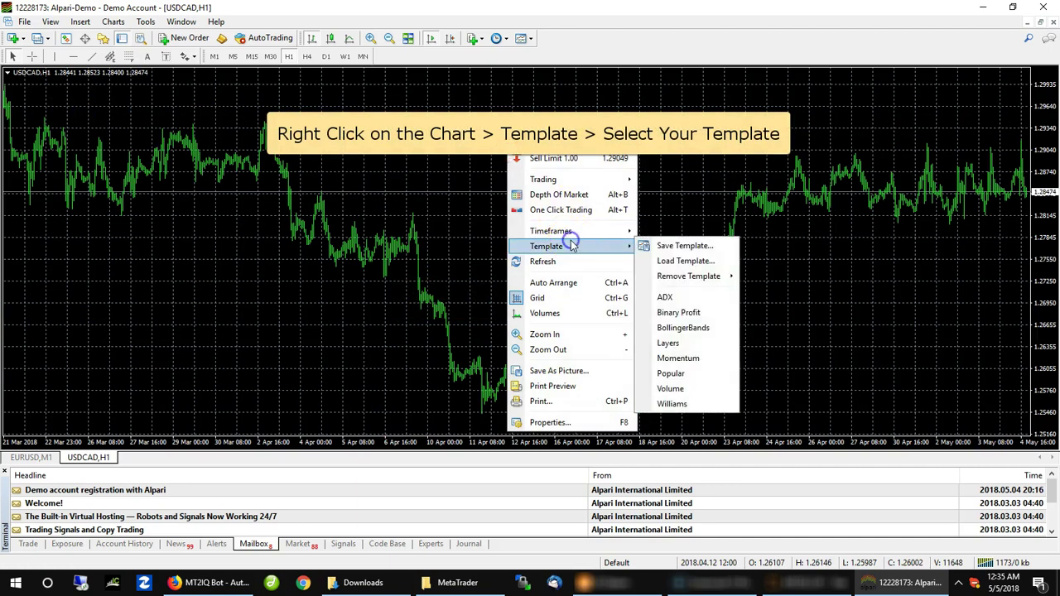
{"action": "left_click", "coordinate": [700, 317]}
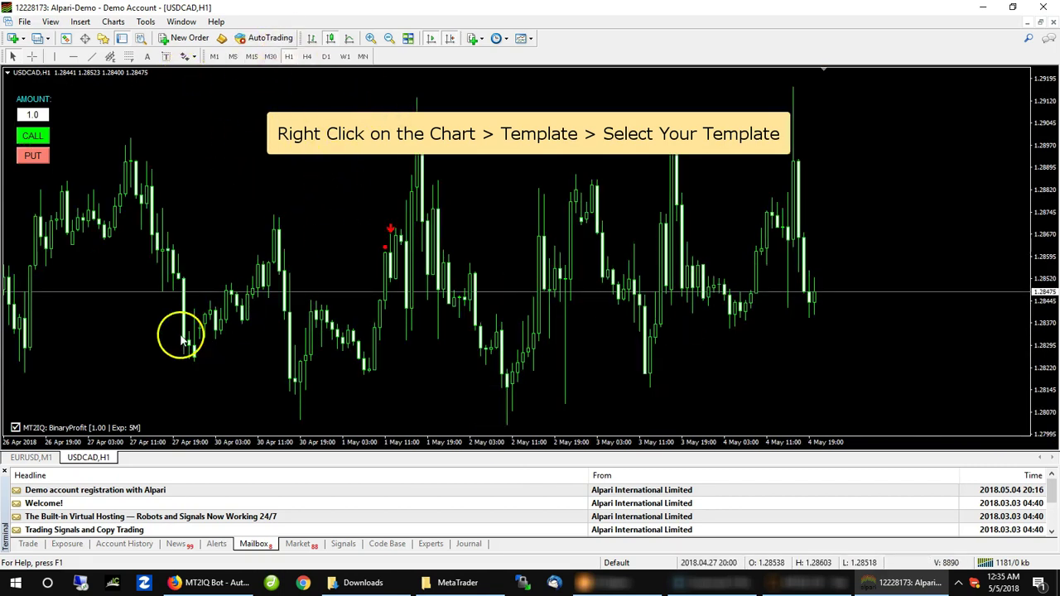
{"action": "left_click", "coordinate": [213, 56]}
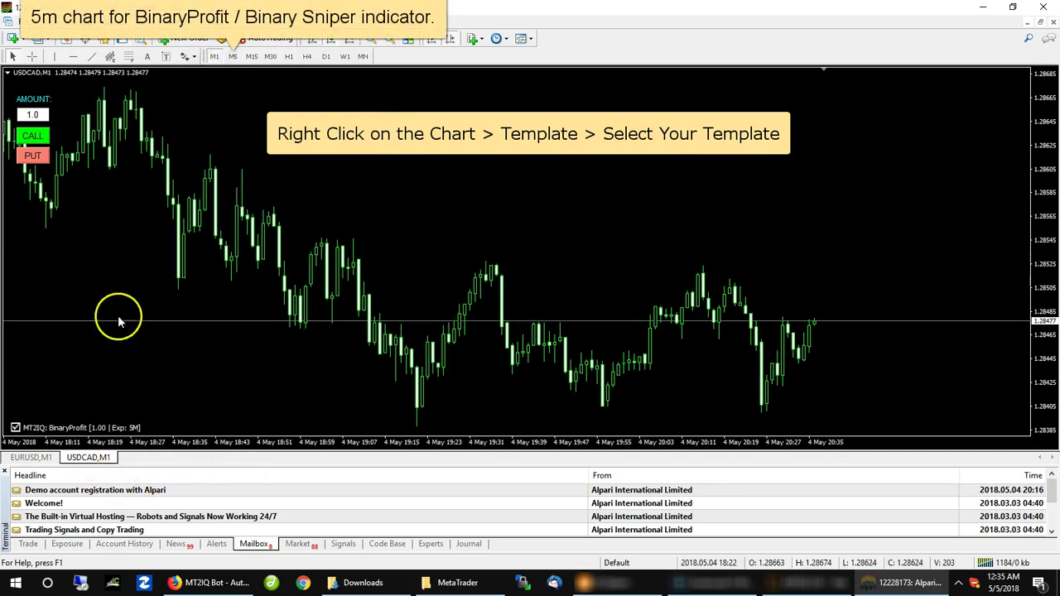
Open a new chart for the AUDUSD pair and set its timeframe to M1
{"action": "left_click", "coordinate": [33, 19]}
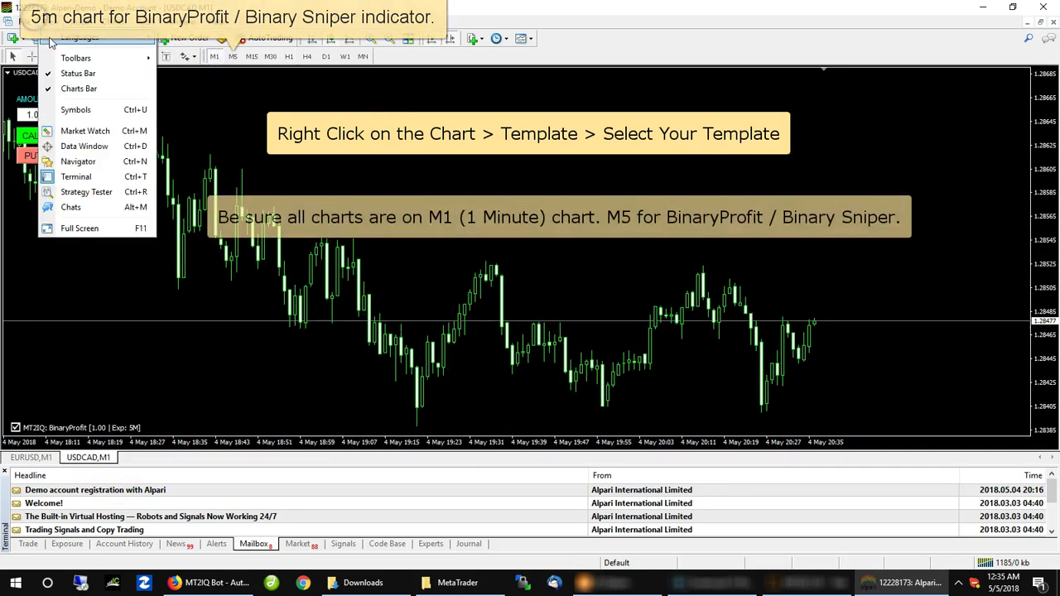
{"action": "left_click", "coordinate": [37, 37]}
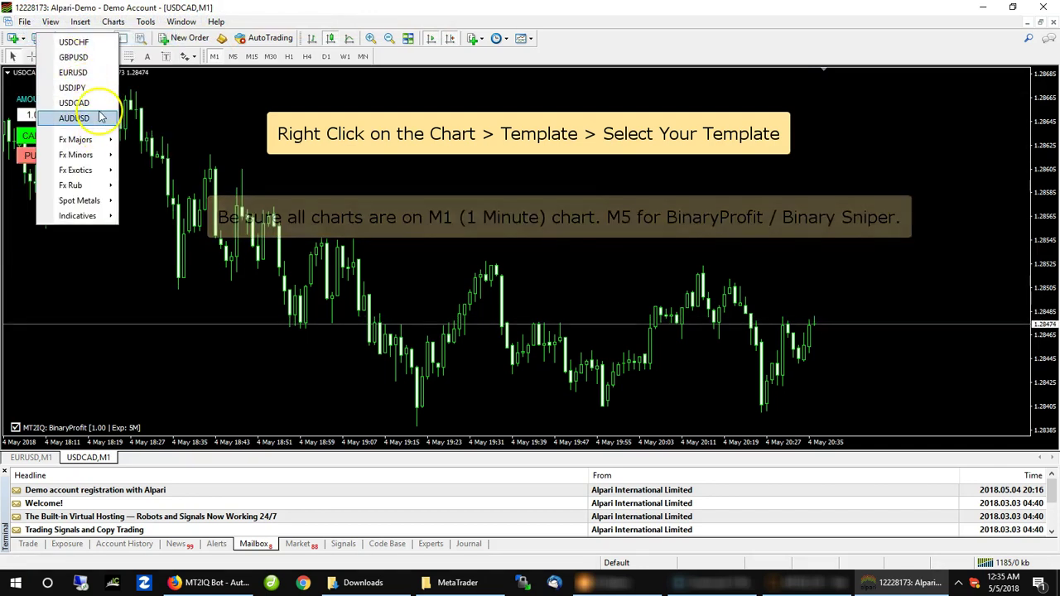
{"action": "left_click", "coordinate": [99, 117]}
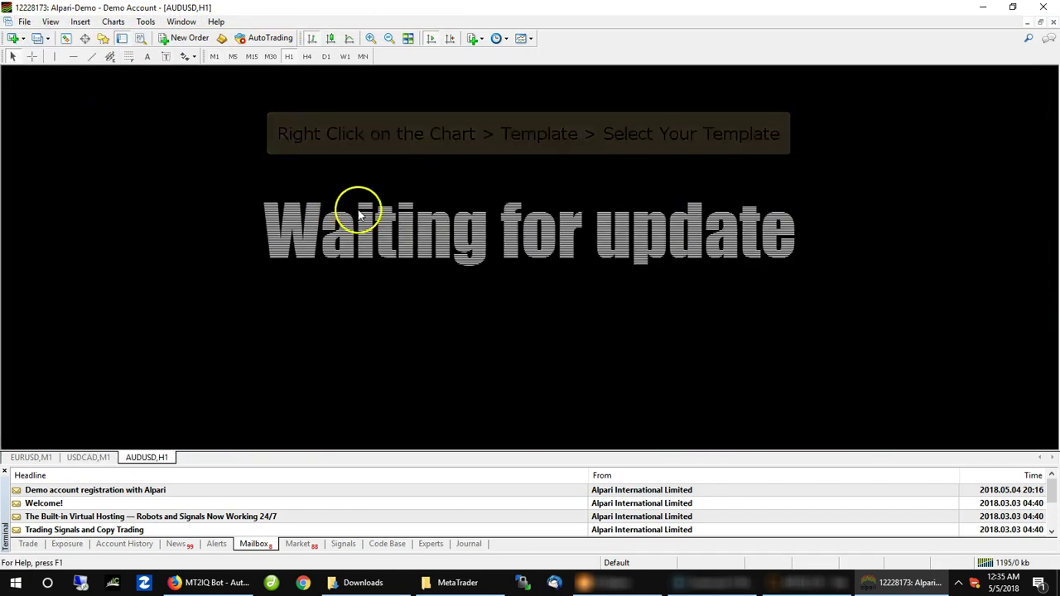
{"action": "left_click", "coordinate": [217, 58]}
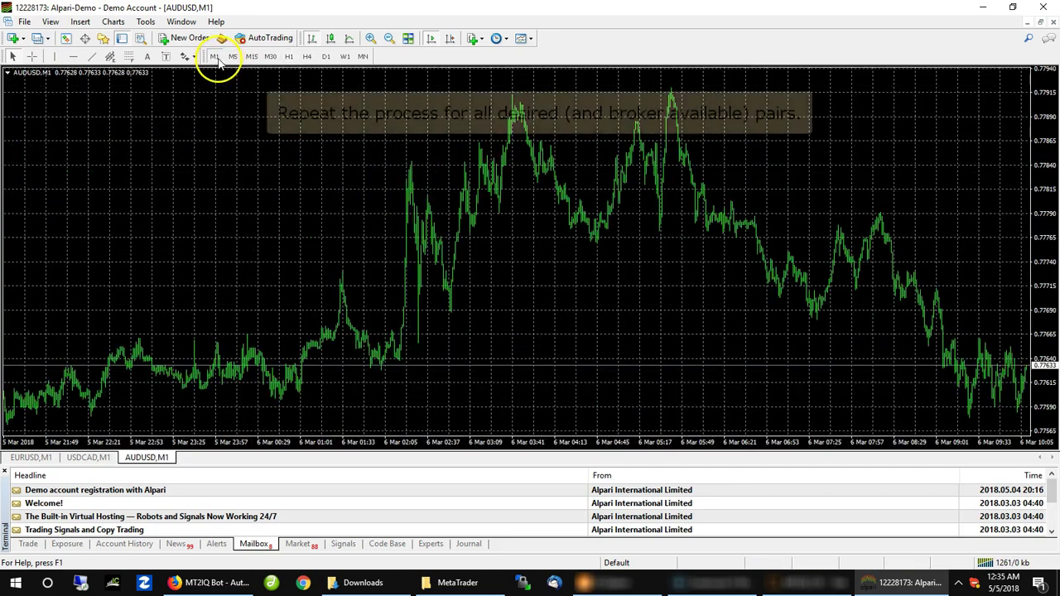
Apply the Binary Profit template to the AUDUSD chart and move the chart ahead of EURUSD in the chart order
{"action": "right_click", "coordinate": [310, 188]}
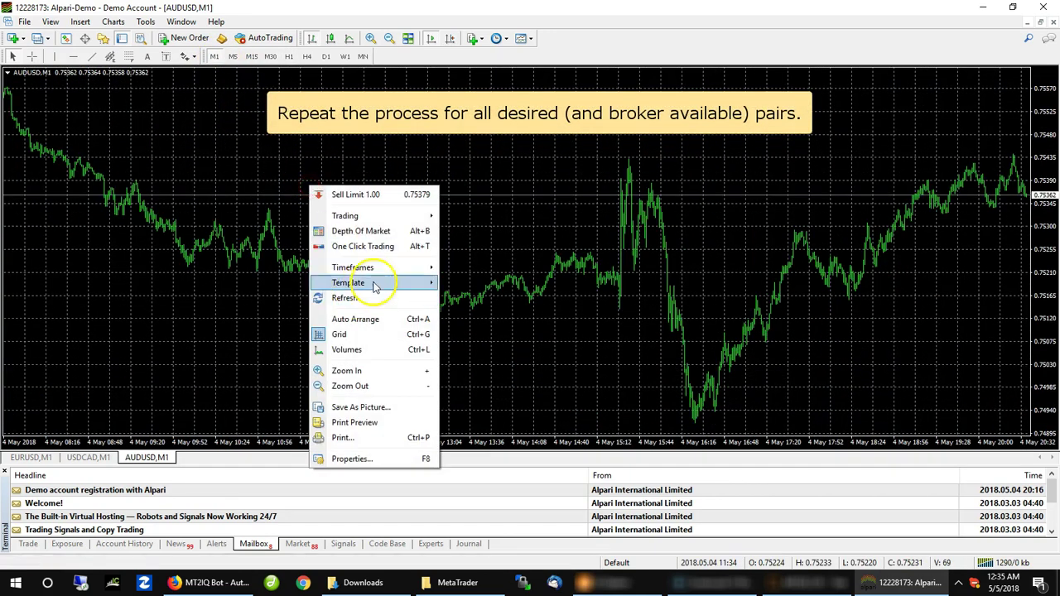
{"action": "mouse_move", "coordinate": [372, 283]}
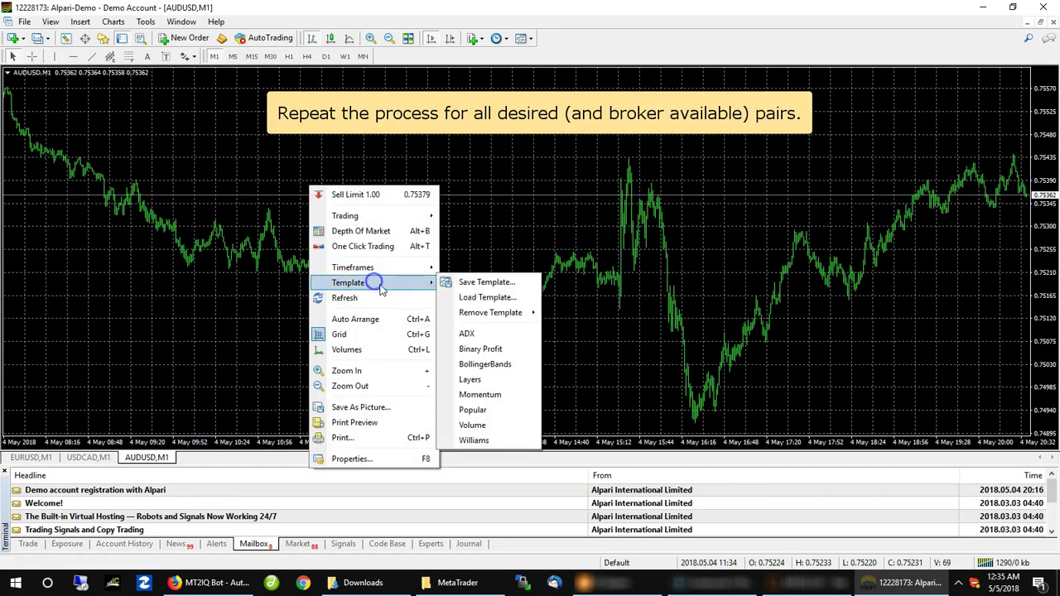
{"action": "left_click", "coordinate": [504, 349]}
{"action": "left_click_drag", "start_coordinate": [150, 465], "coordinate": [18, 465]}
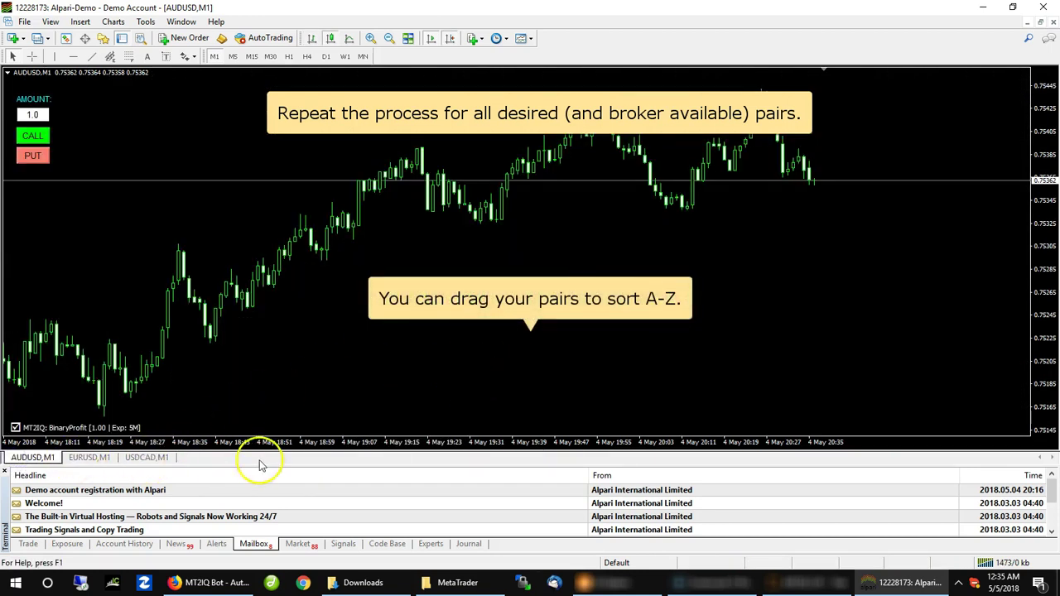
Open a new chart for the USDJPY pair and set its timeframe to M1
{"action": "left_click", "coordinate": [25, 22]}
{"action": "mouse_move", "coordinate": [90, 68]}
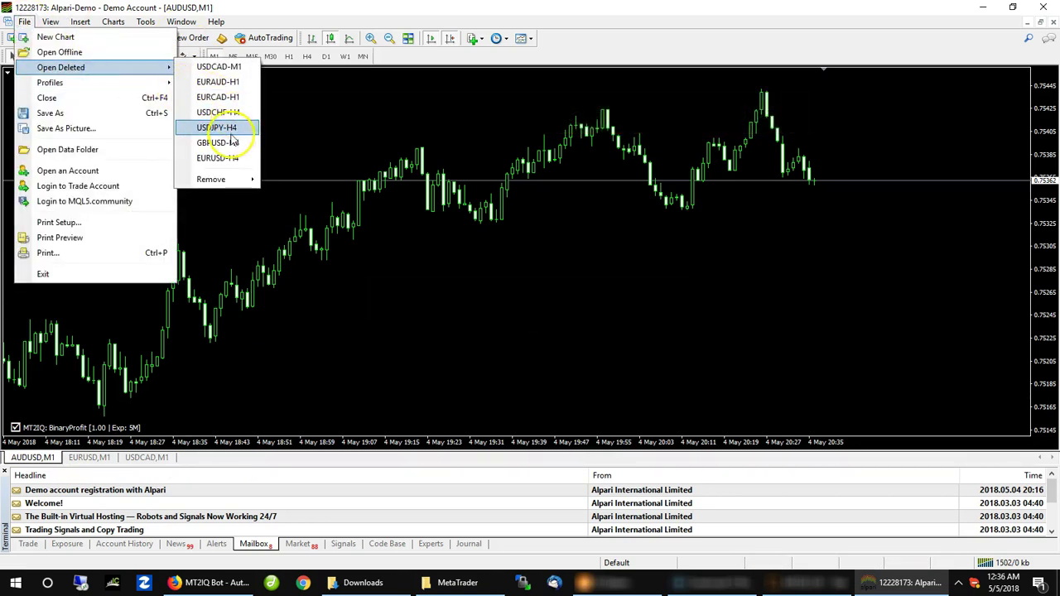
{"action": "left_click", "coordinate": [231, 143]}
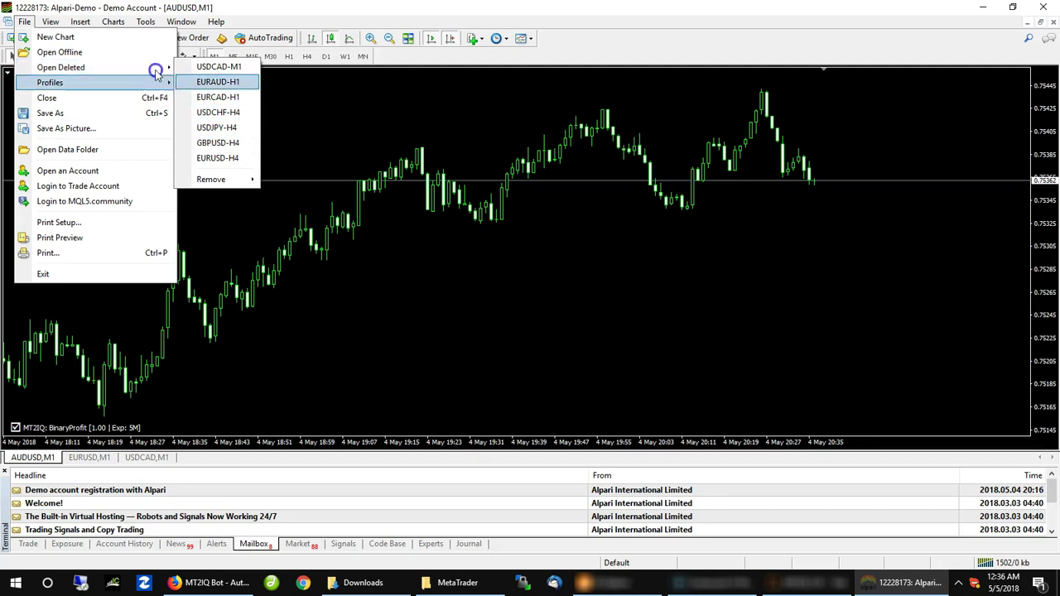
{"action": "left_click", "coordinate": [108, 38]}
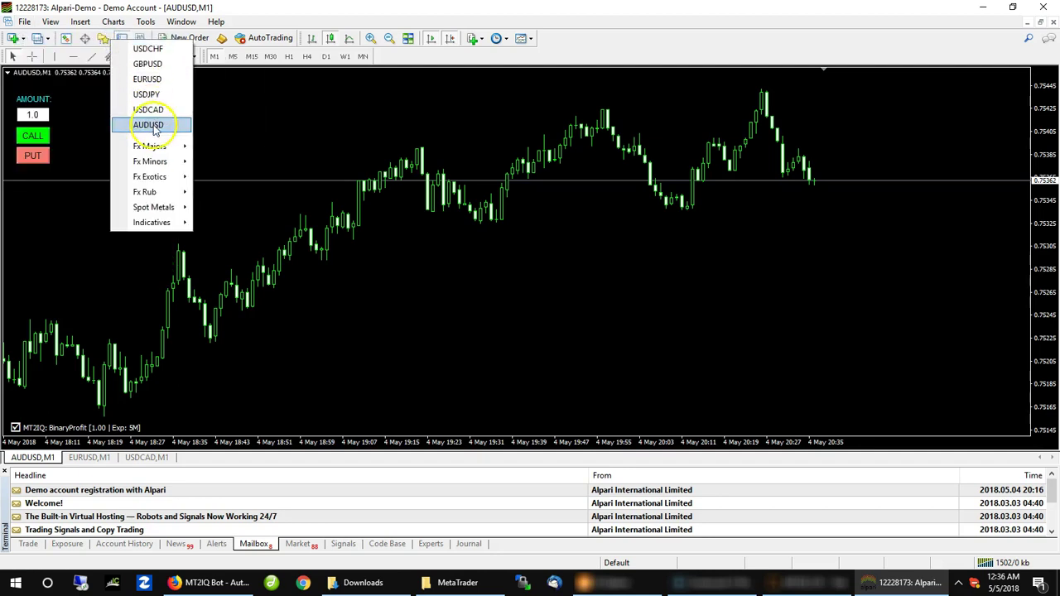
{"action": "left_click", "coordinate": [158, 96]}
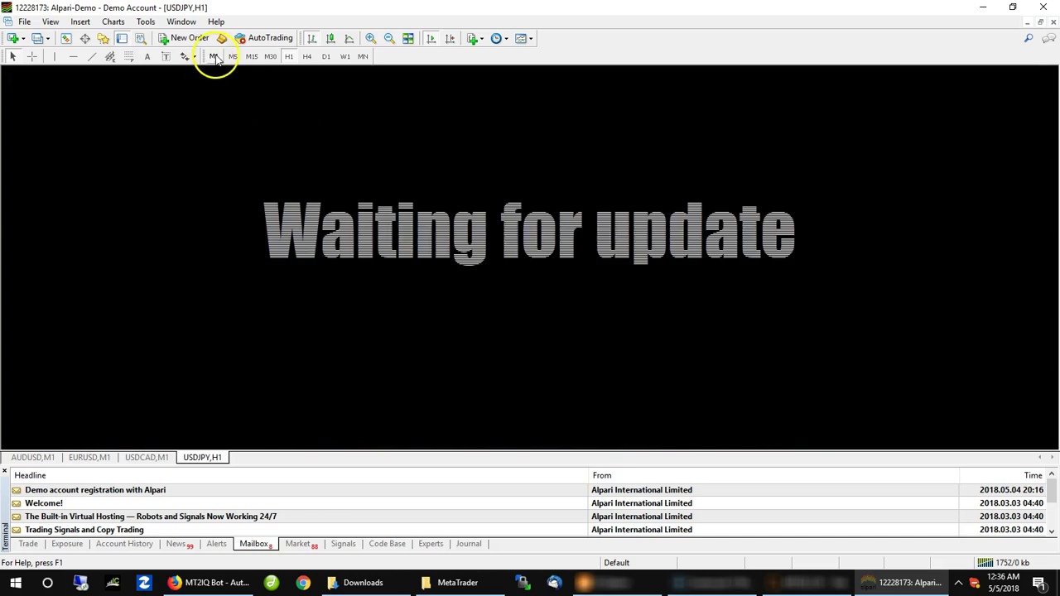
{"action": "left_click", "coordinate": [214, 56]}
Apply the Binary Profit template to the USDJPY chart and close the Terminal window below the charts
{"action": "right_click", "coordinate": [288, 141]}
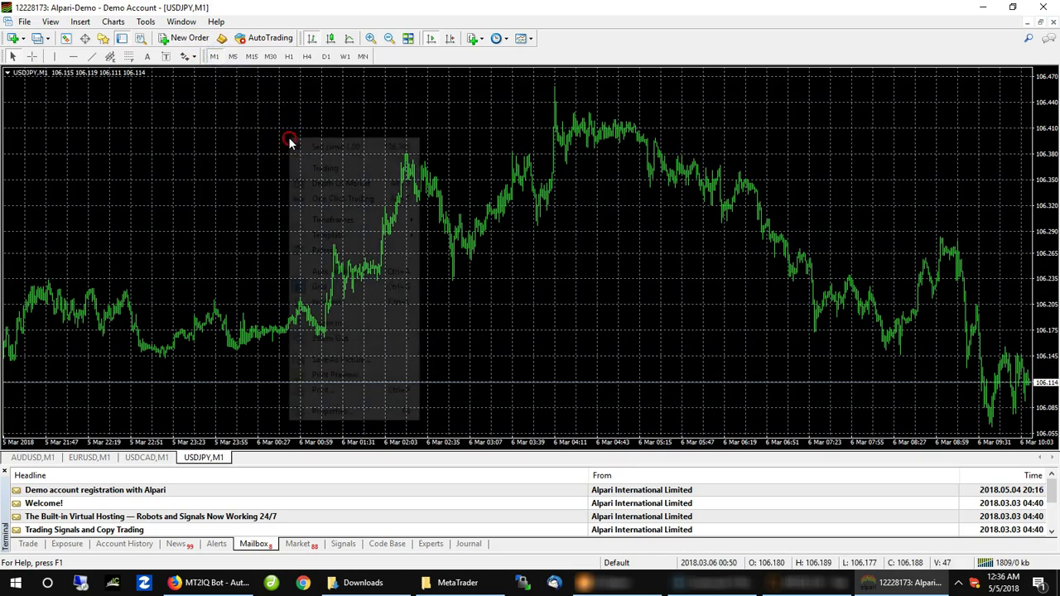
{"action": "left_click", "coordinate": [372, 240]}
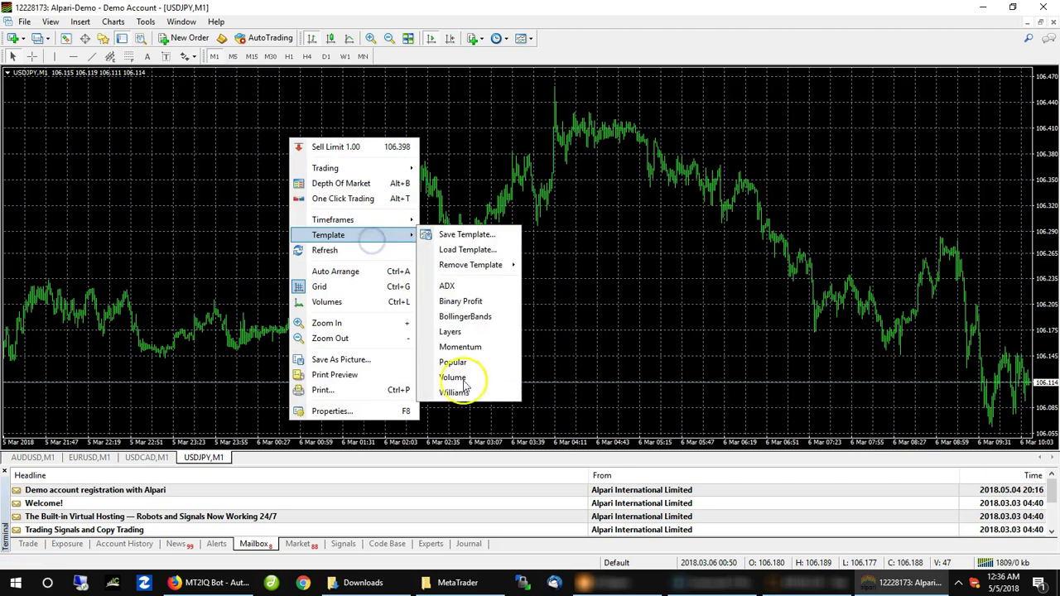
{"action": "left_click", "coordinate": [487, 303]}
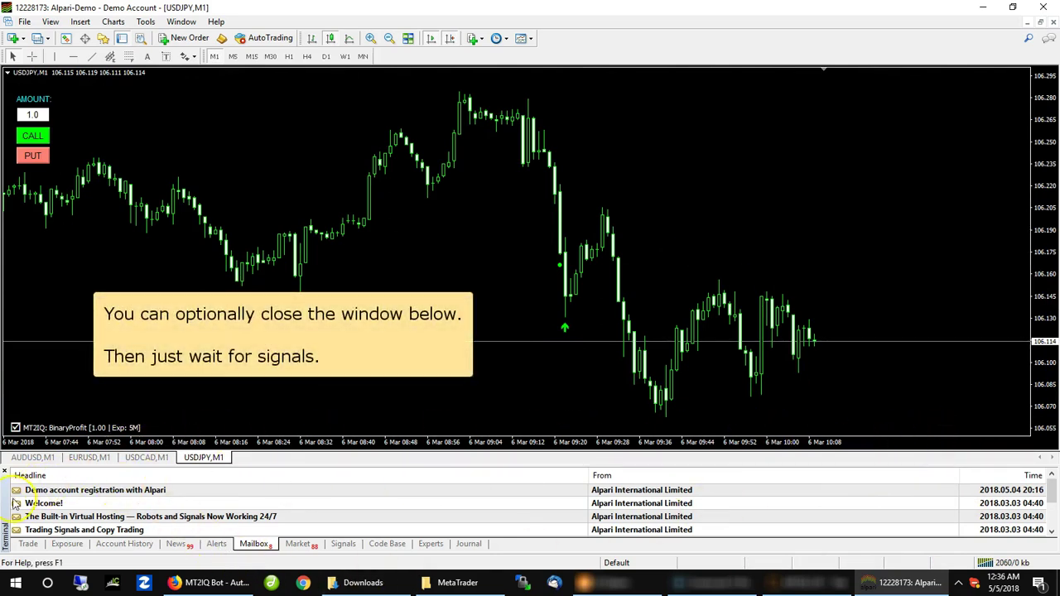
{"action": "left_click", "coordinate": [4, 472]}
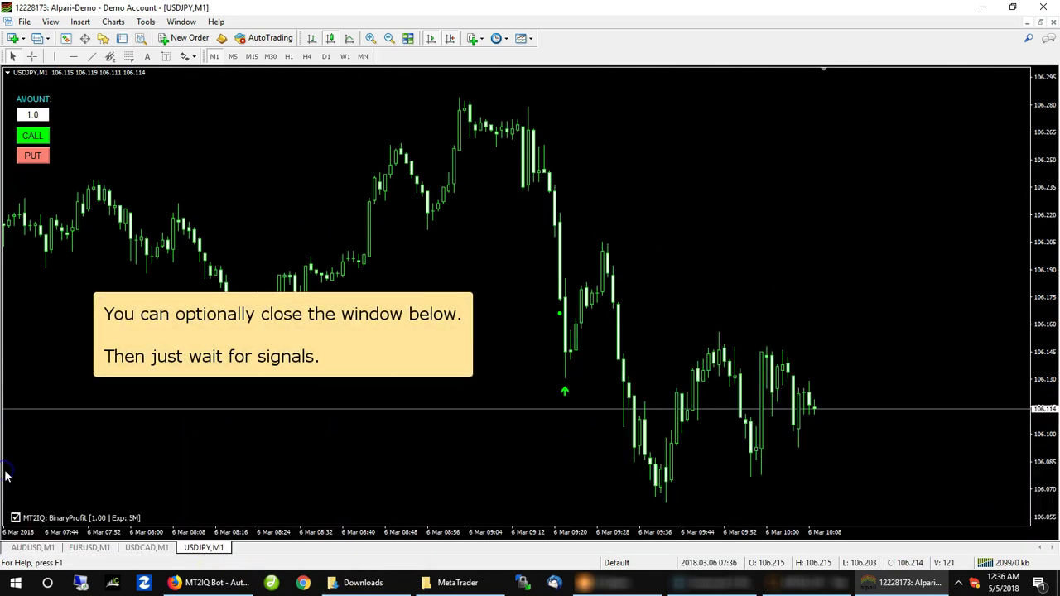